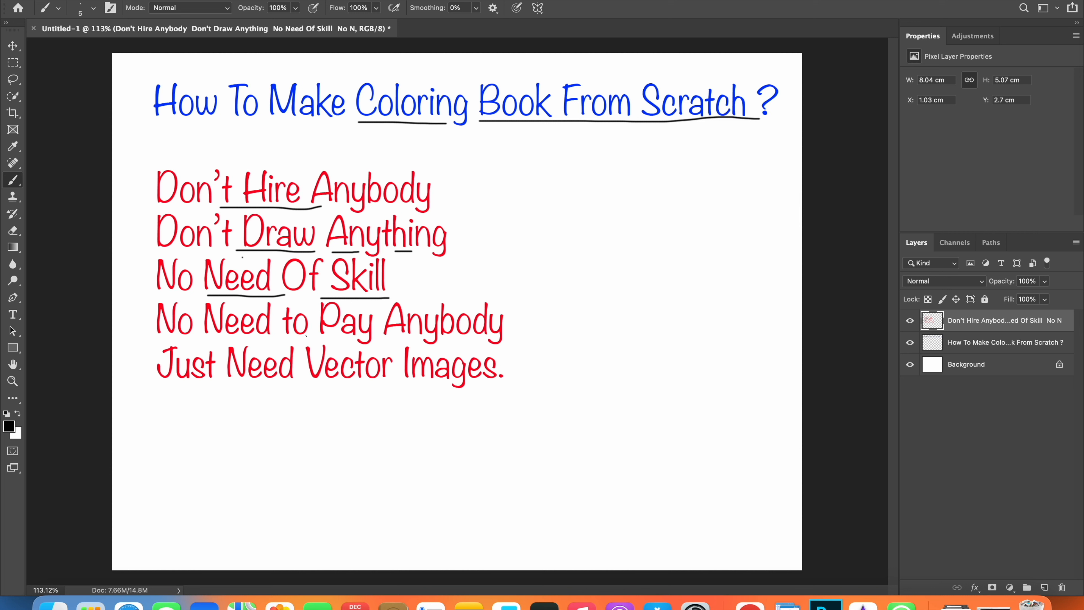
- Underline words in "No Need to Pay Anybody" and "Vector Images." with thin black brush strokes
{"action": "left_click_drag", "start_coordinate": [285, 339], "coordinate": [413, 340]}
{"action": "left_click_drag", "start_coordinate": [319, 391], "coordinate": [514, 388]}
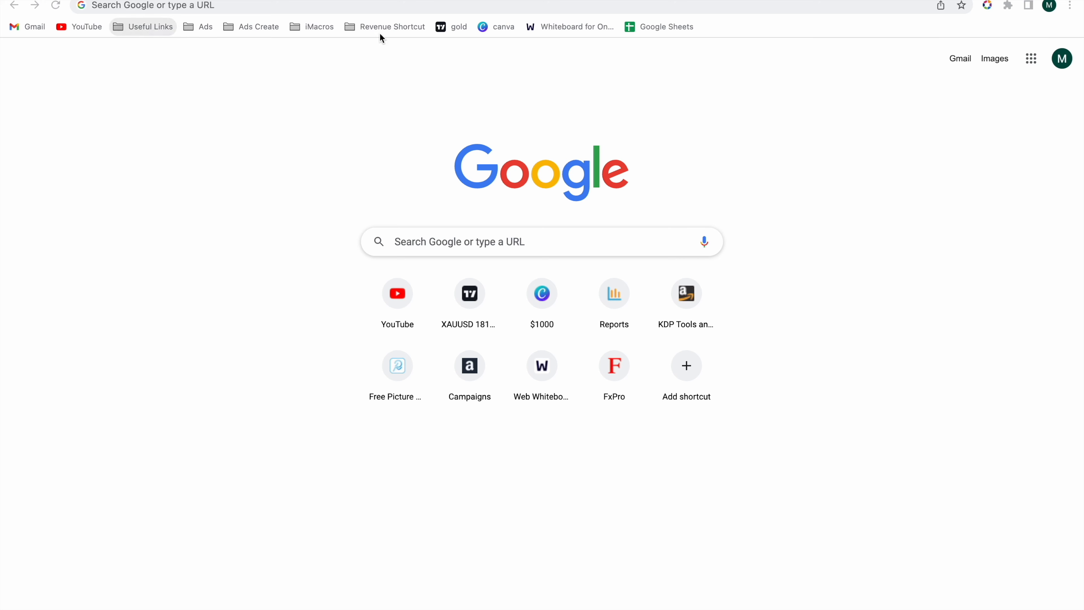
- Switch to the Chrome browser and open the vecteezy.com home page
{"action": "left_click", "coordinate": [380, 9]}
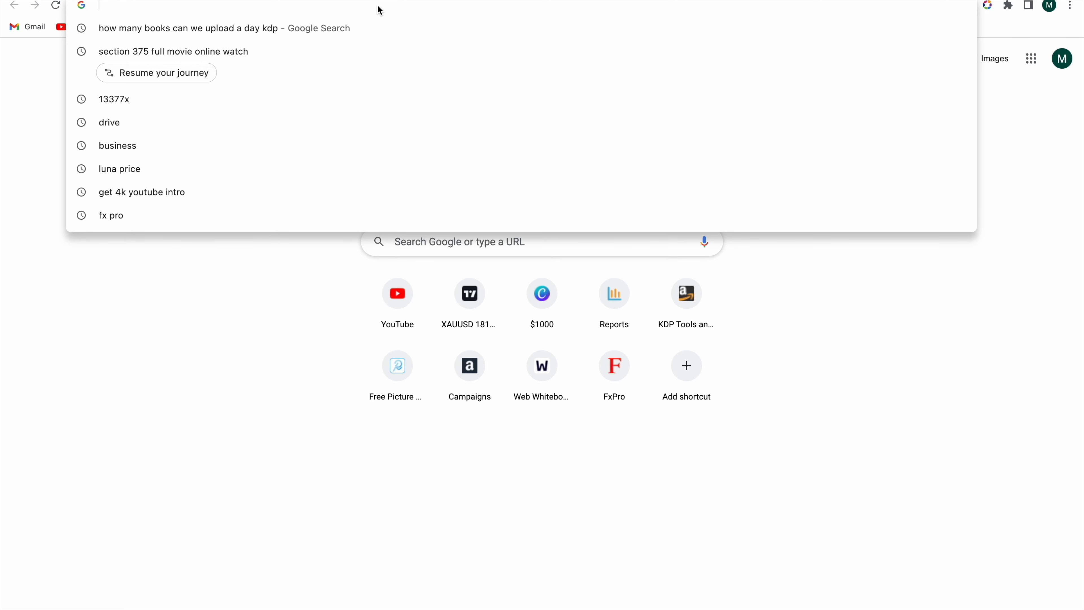
{"action": "type", "text": "v"}
{"action": "key", "text": "Return"}
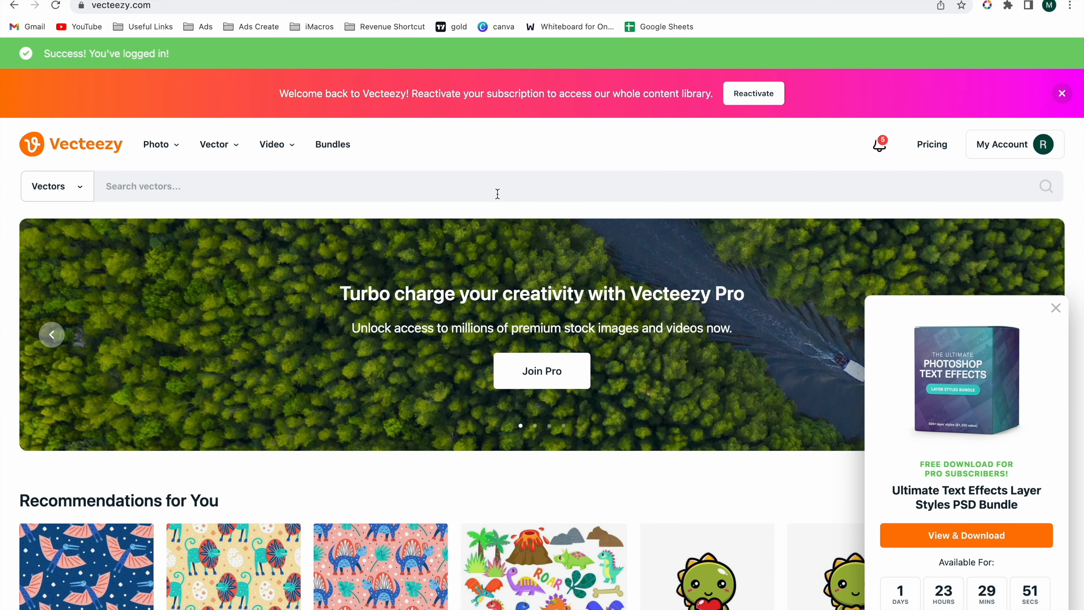
{"action": "left_click", "coordinate": [497, 193]}
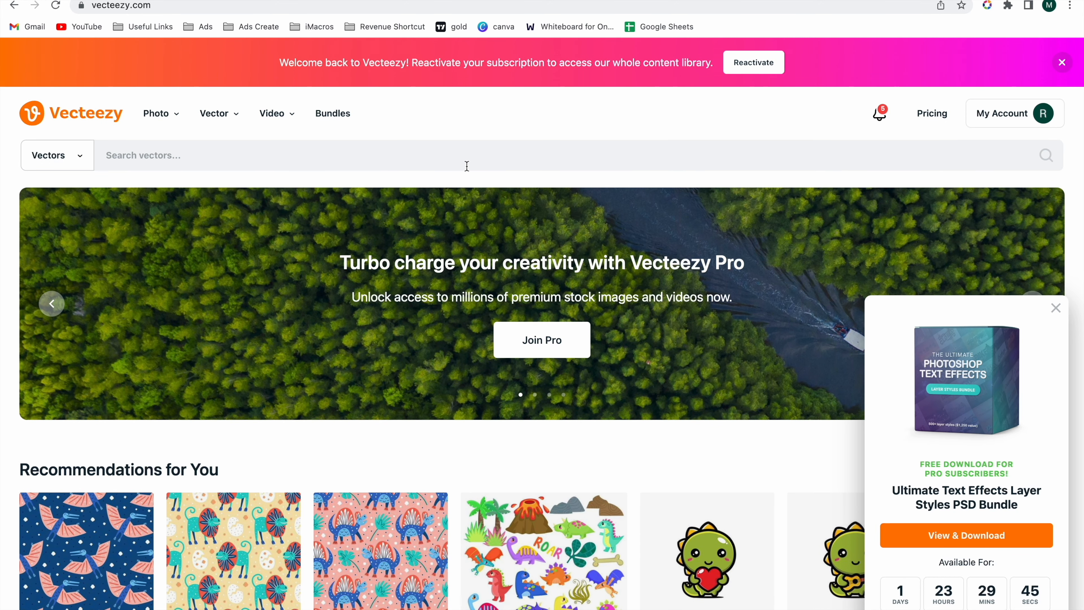
- Look through the recommended and popular images, and search the vectors for "cat"
{"action": "scroll", "coordinate": [467, 166], "scroll_direction": "down", "scroll_amount": 10}
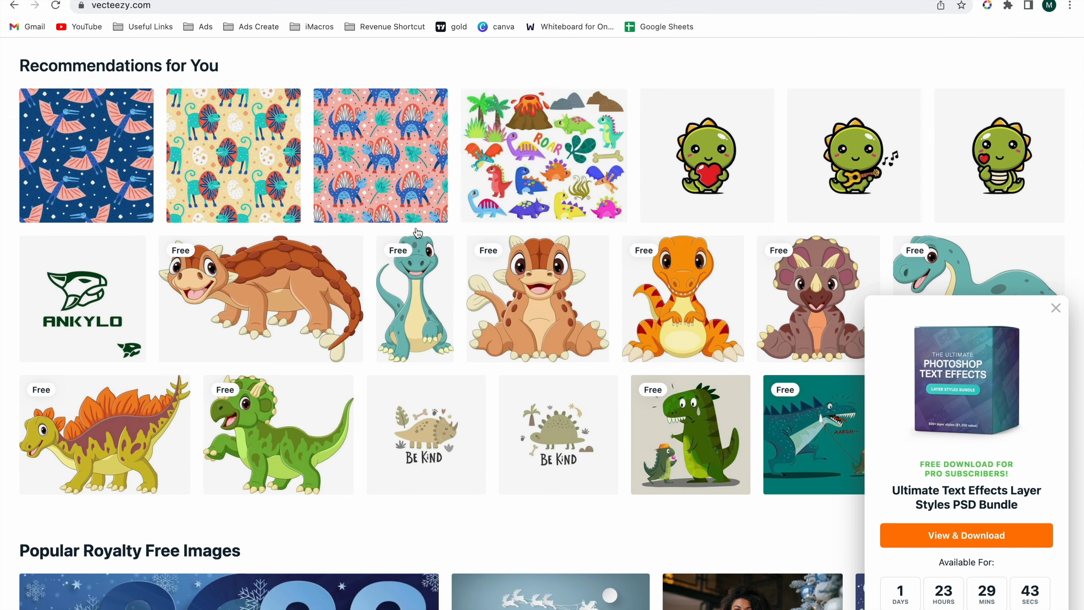
{"action": "scroll", "coordinate": [523, 325], "scroll_direction": "down", "scroll_amount": 7}
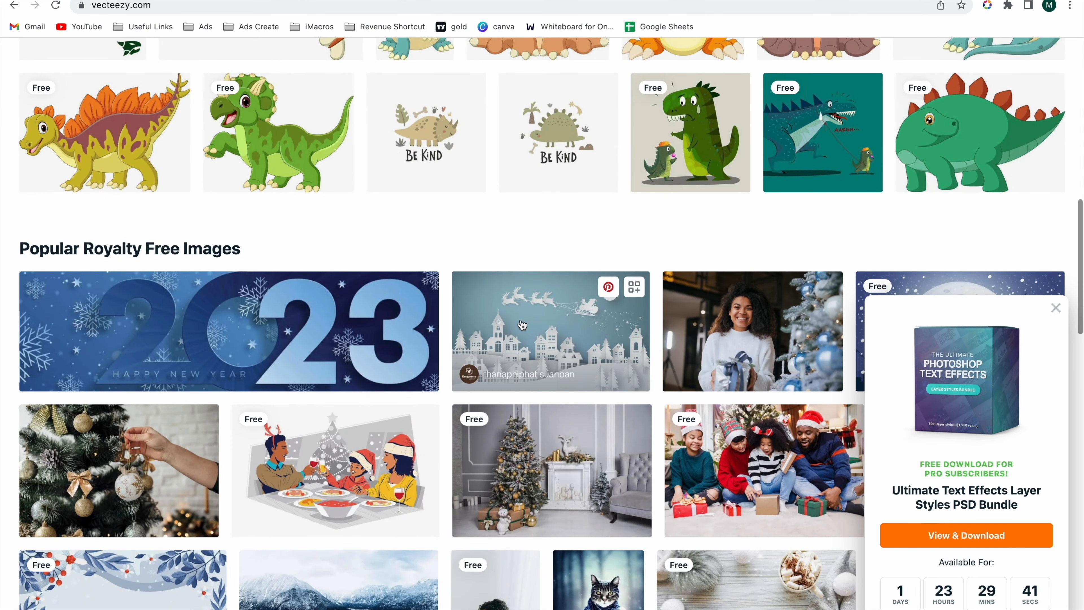
{"action": "scroll", "coordinate": [522, 324], "scroll_direction": "down", "scroll_amount": 9}
{"action": "scroll", "coordinate": [521, 319], "scroll_direction": "up", "scroll_amount": 20}
{"action": "left_click", "coordinate": [365, 151]}
{"action": "type", "text": "cat"}
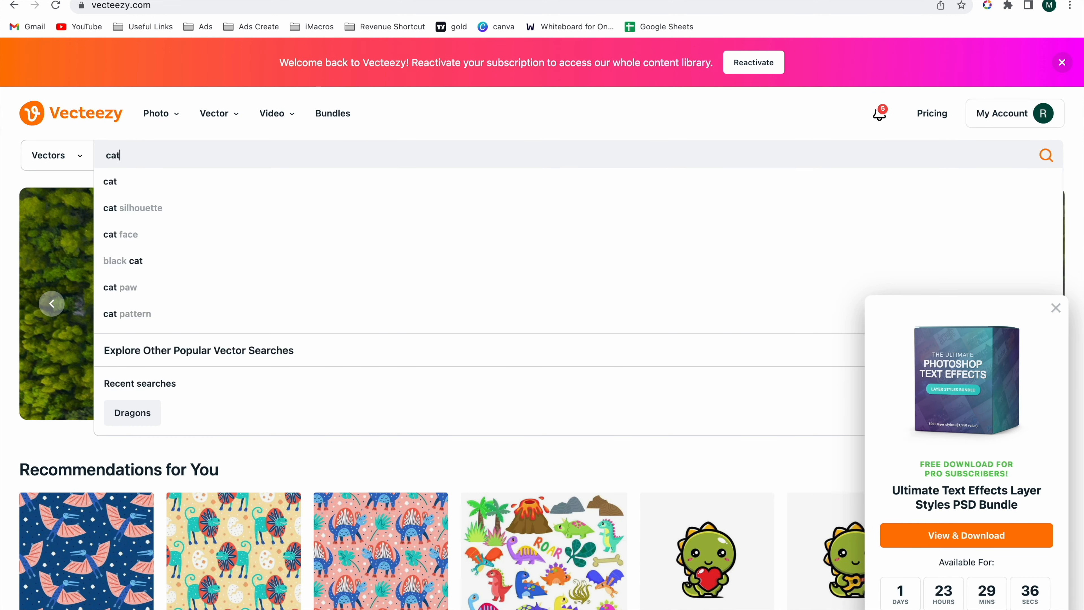
{"action": "key", "text": "Return"}
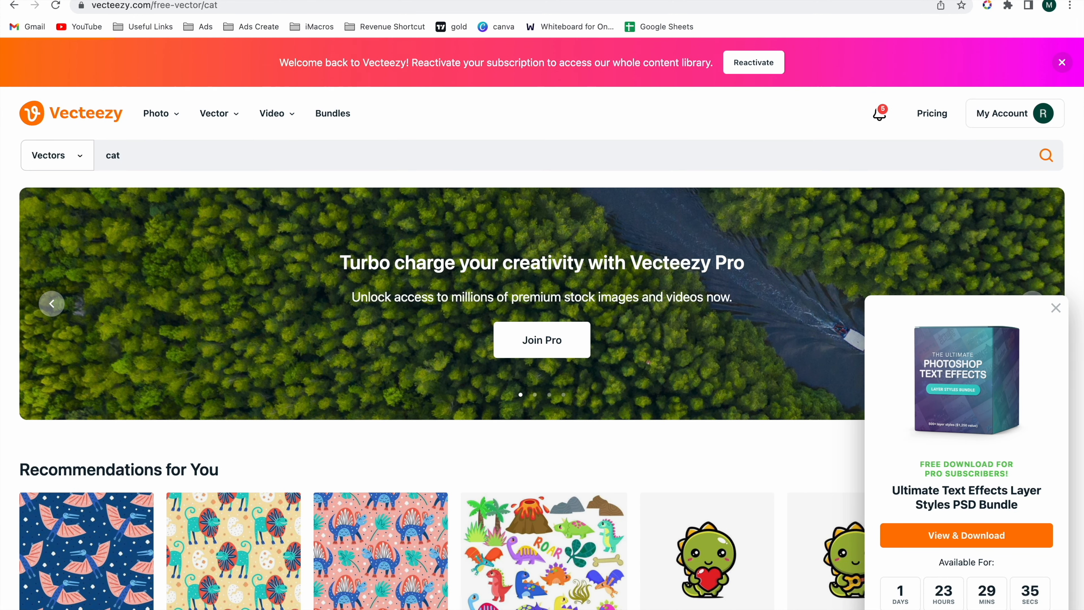
- Browse the cat vectors and open the free "National cat day" illustration of a girl hugging a cat
{"action": "scroll", "coordinate": [510, 323], "scroll_direction": "down", "scroll_amount": 5}
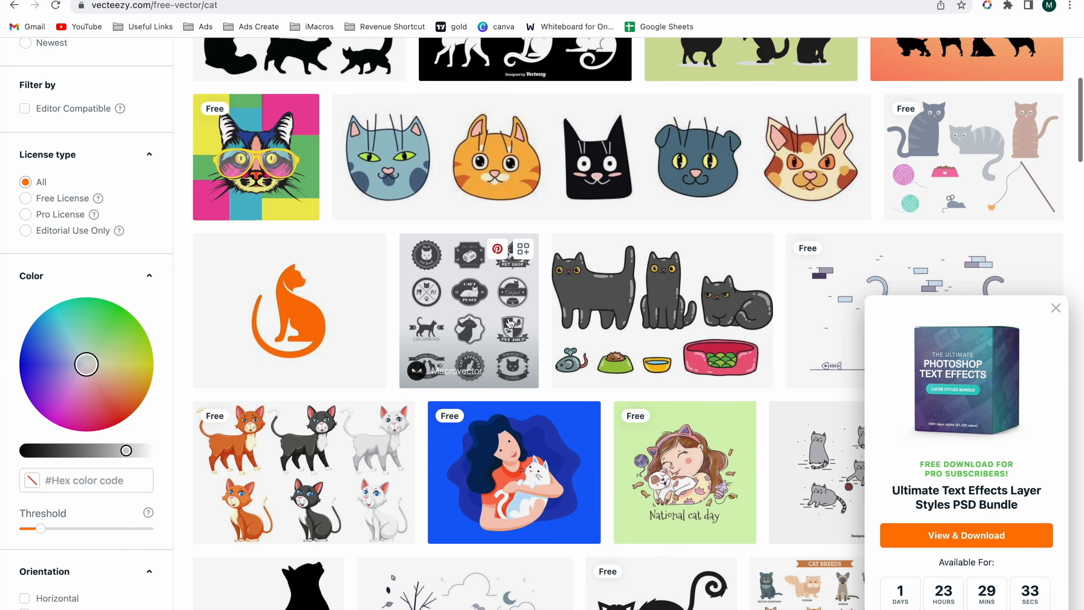
{"action": "scroll", "coordinate": [510, 324], "scroll_direction": "down", "scroll_amount": 4}
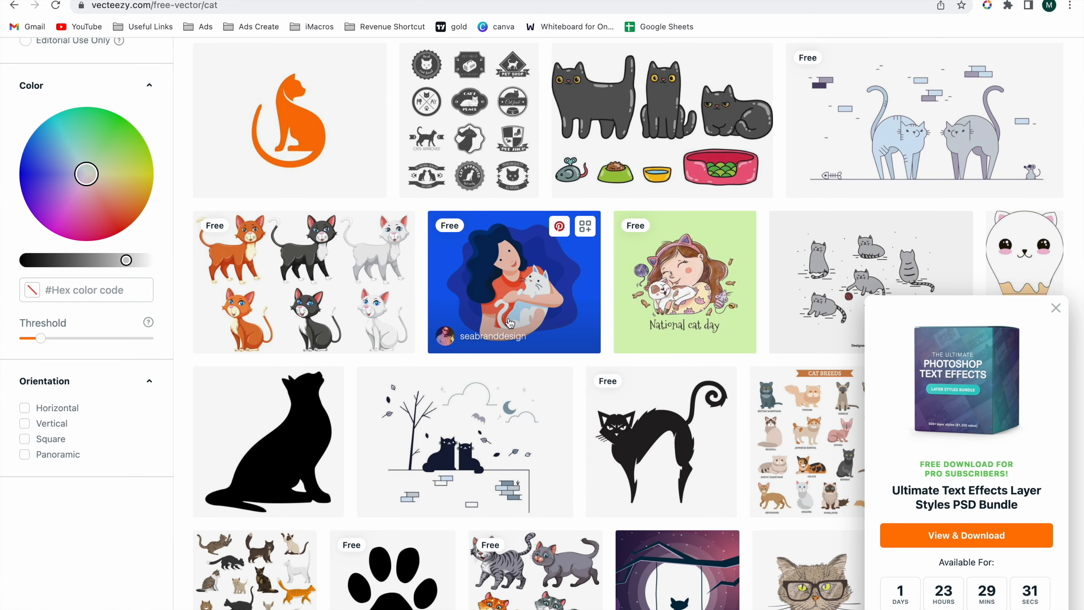
{"action": "scroll", "coordinate": [511, 323], "scroll_direction": "down", "scroll_amount": 3}
{"action": "scroll", "coordinate": [638, 213], "scroll_direction": "up", "scroll_amount": 2}
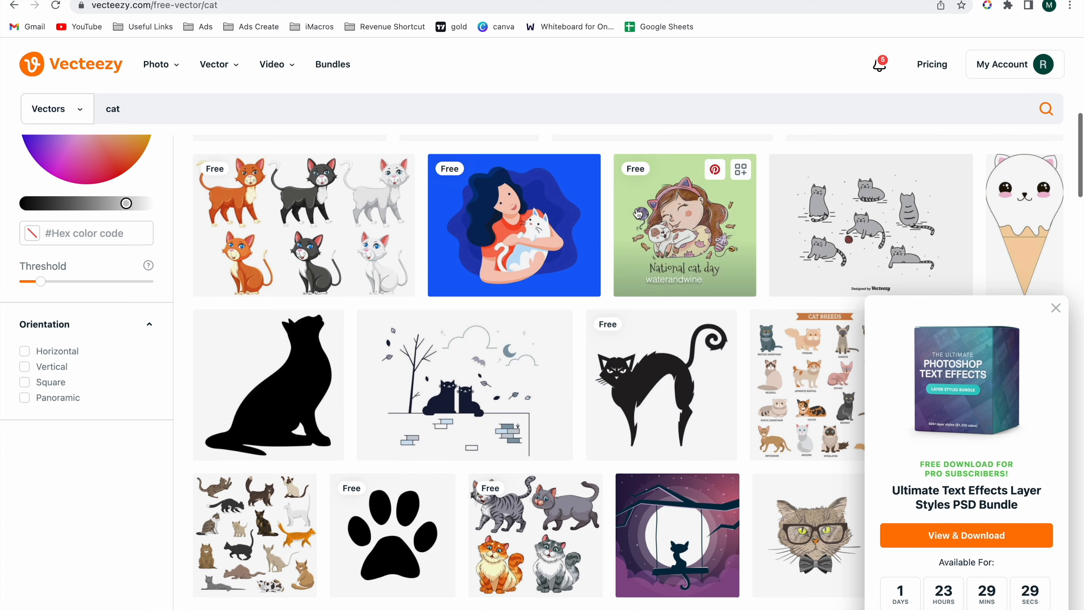
{"action": "left_click", "coordinate": [687, 219]}
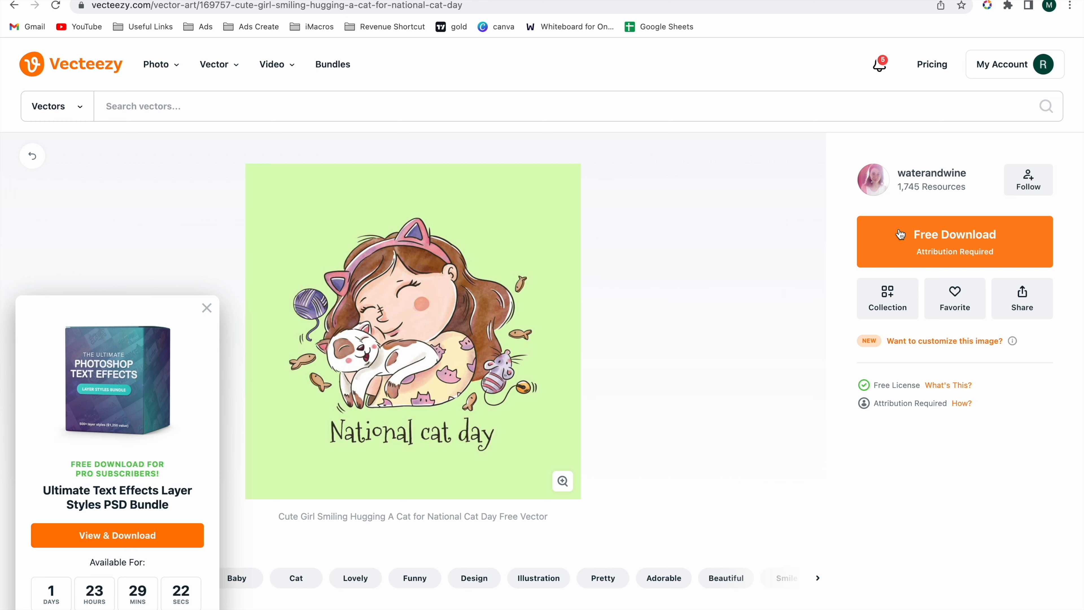
- Download the free "National cat day" vector, dismiss the Pro subscription offer and close the Downloads folder window
{"action": "left_click", "coordinate": [951, 248]}
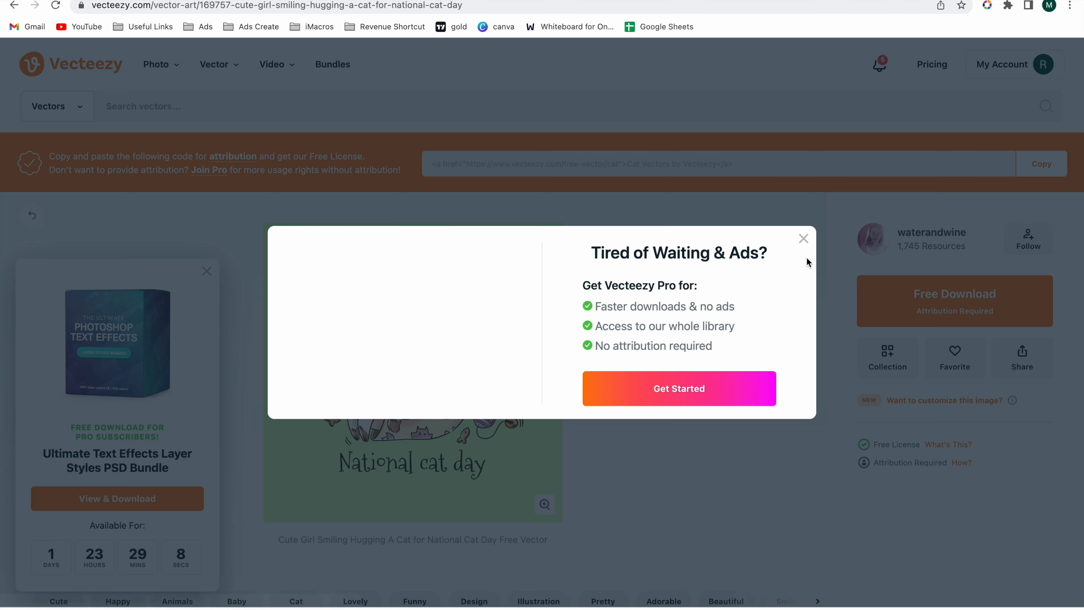
{"action": "left_click", "coordinate": [804, 239]}
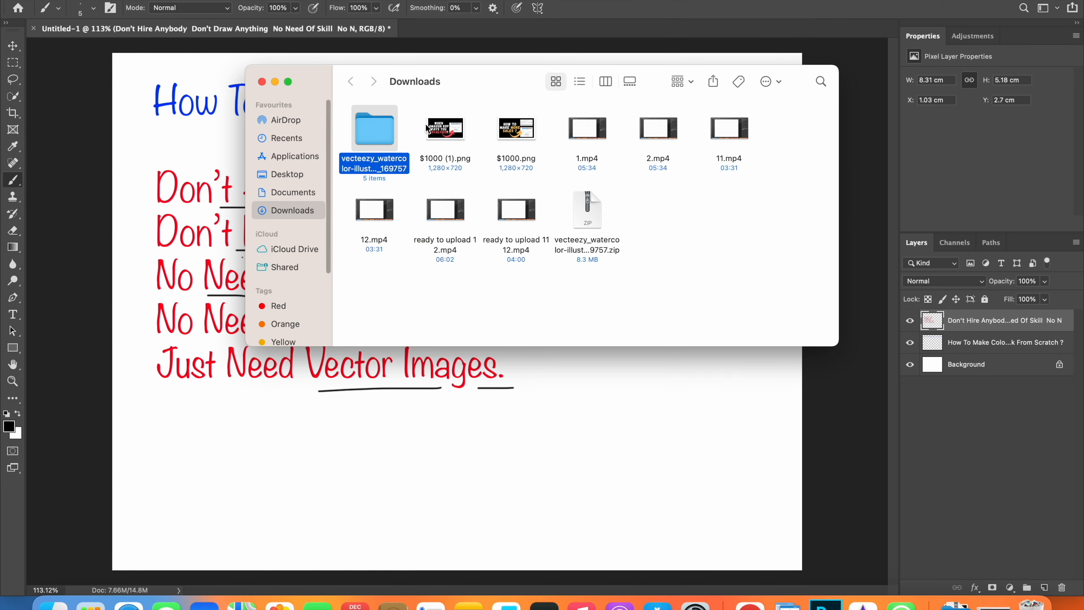
{"action": "left_click", "coordinate": [262, 81]}
- Return to the browser and open the bookmarked "Sketch outline" site, Rapid Resizer's Free Picture Stencil Maker, in a new tab
{"action": "key", "text": "ctrl+Right"}
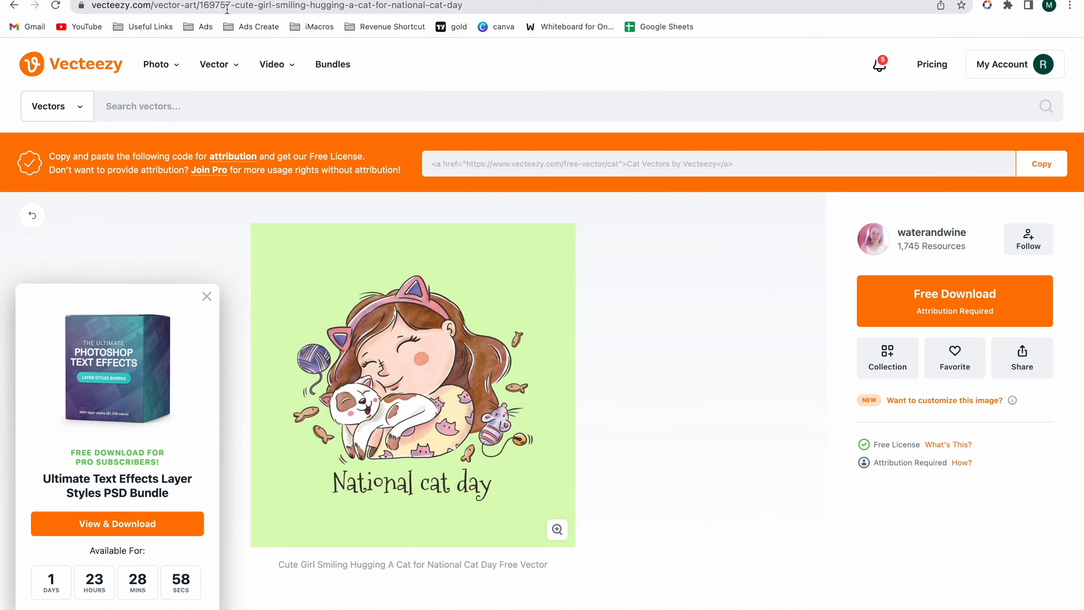
{"action": "key", "text": "super+t"}
{"action": "left_click", "coordinate": [148, 27]}
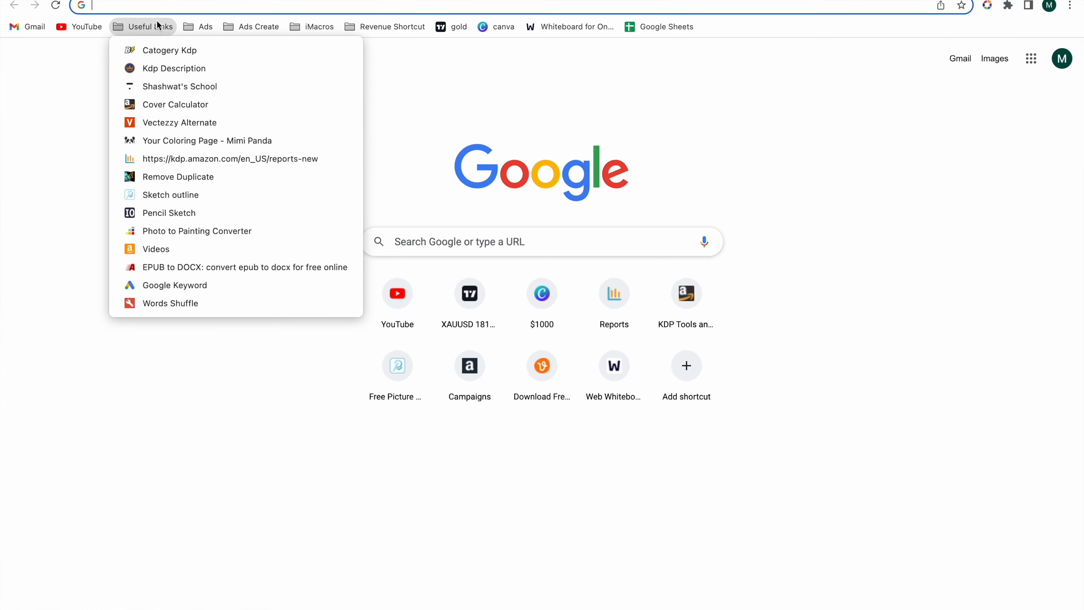
{"action": "left_click", "coordinate": [186, 195]}
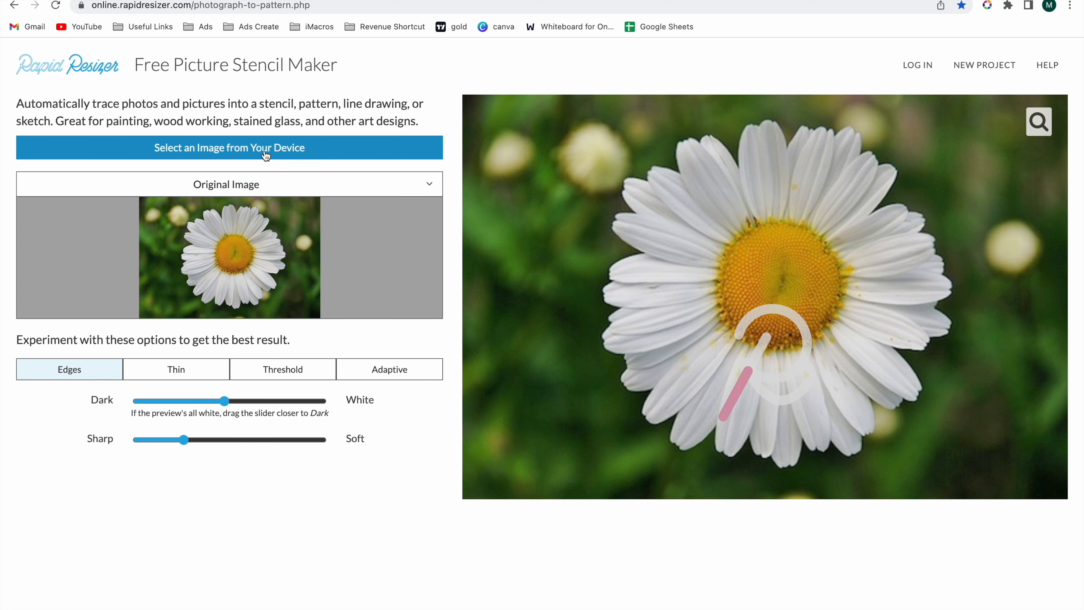
- Load National-Taco-day1.jpg from the downloaded Vecteezy folder into the stencil maker
{"action": "left_click", "coordinate": [265, 153]}
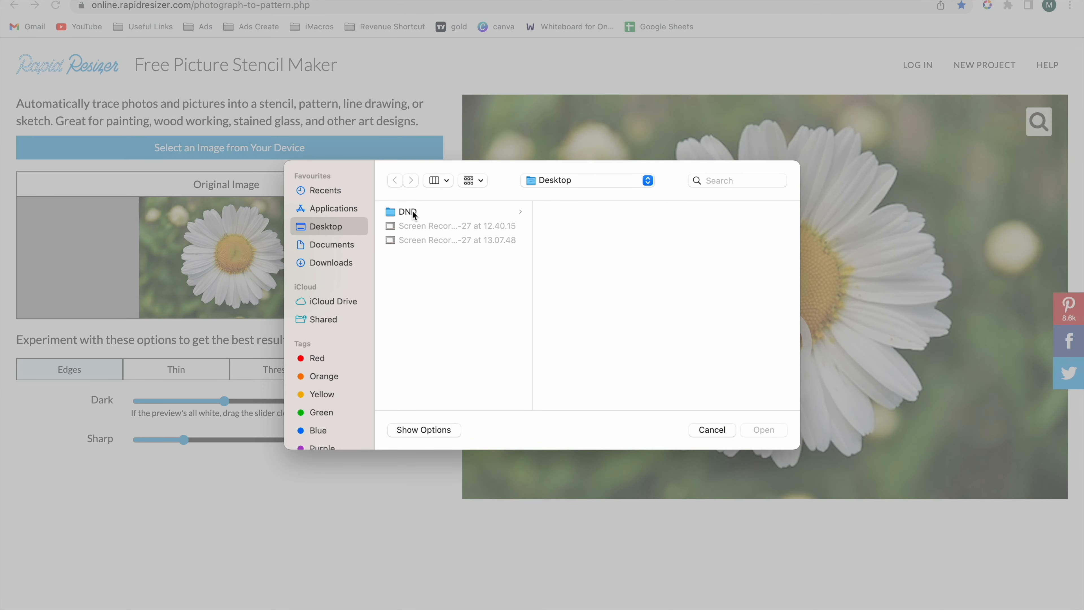
{"action": "left_click", "coordinate": [318, 244]}
{"action": "left_click", "coordinate": [332, 263]}
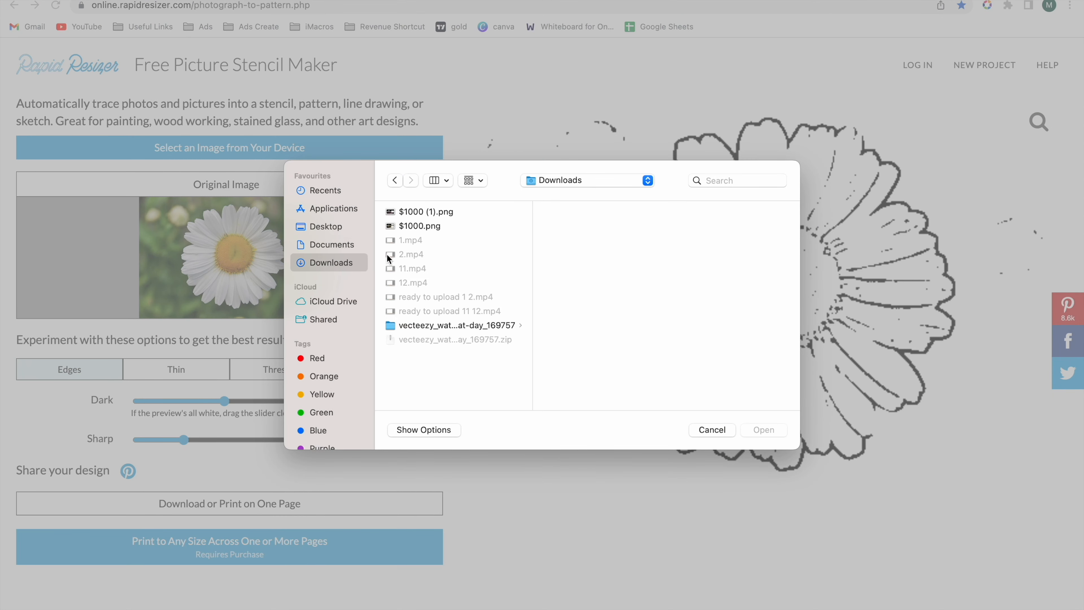
{"action": "left_click", "coordinate": [420, 327]}
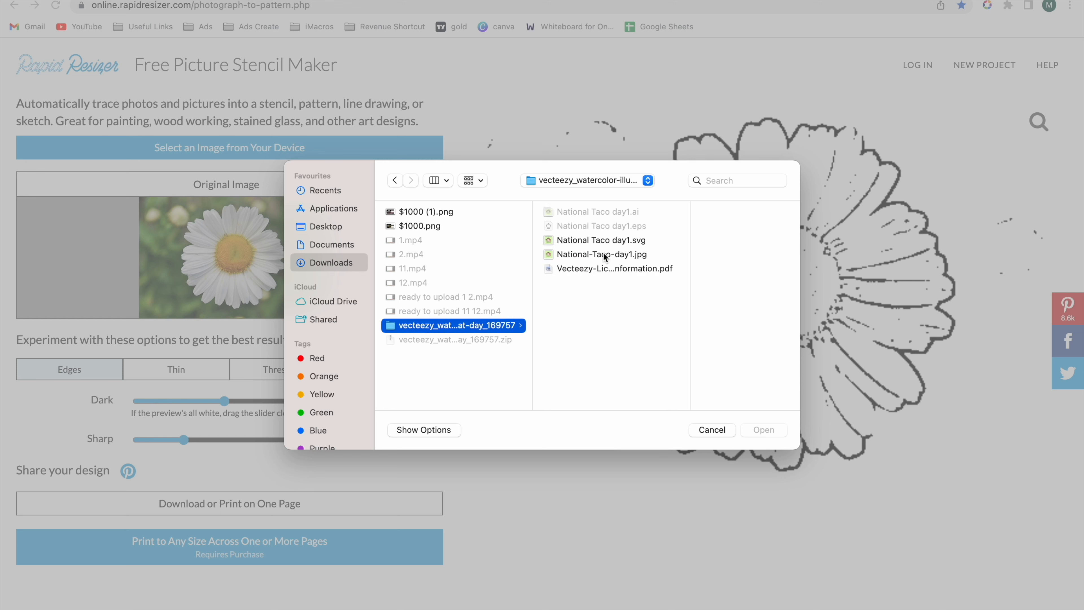
{"action": "left_click", "coordinate": [605, 255]}
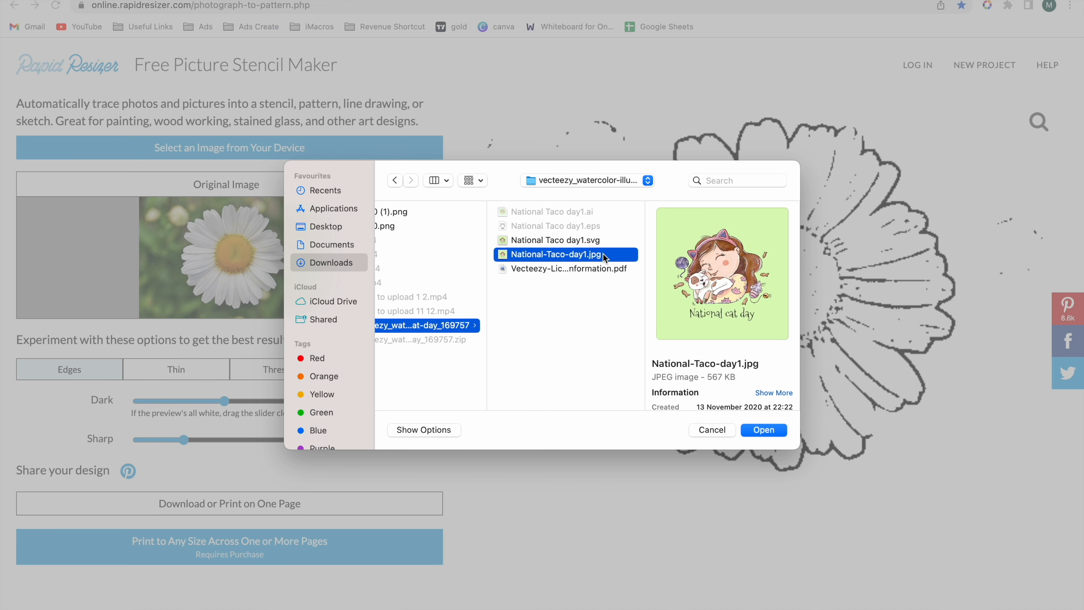
{"action": "left_click", "coordinate": [574, 242]}
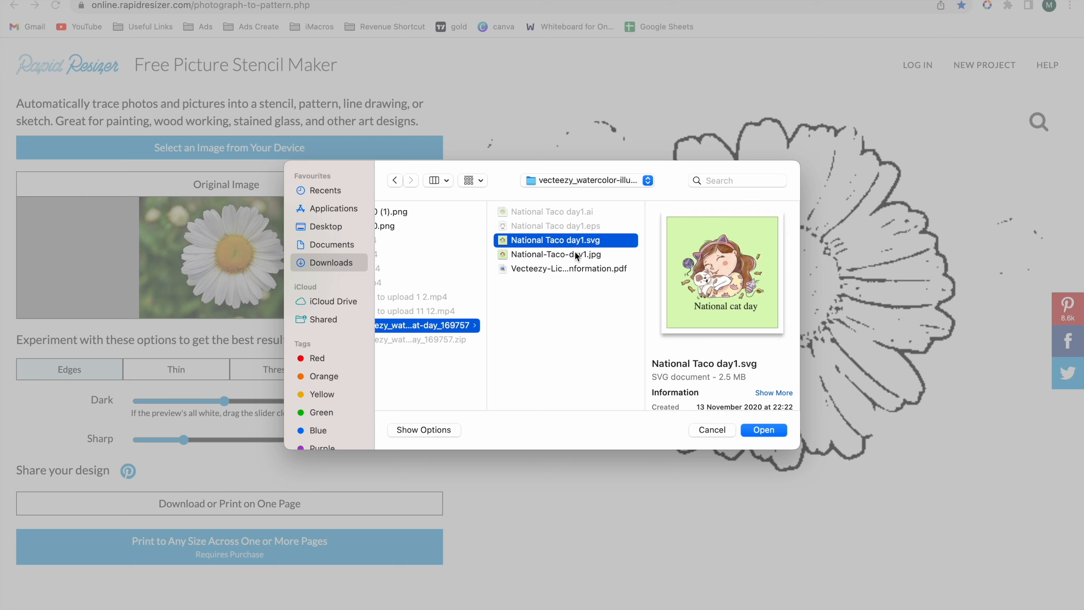
{"action": "double_click", "coordinate": [576, 255]}
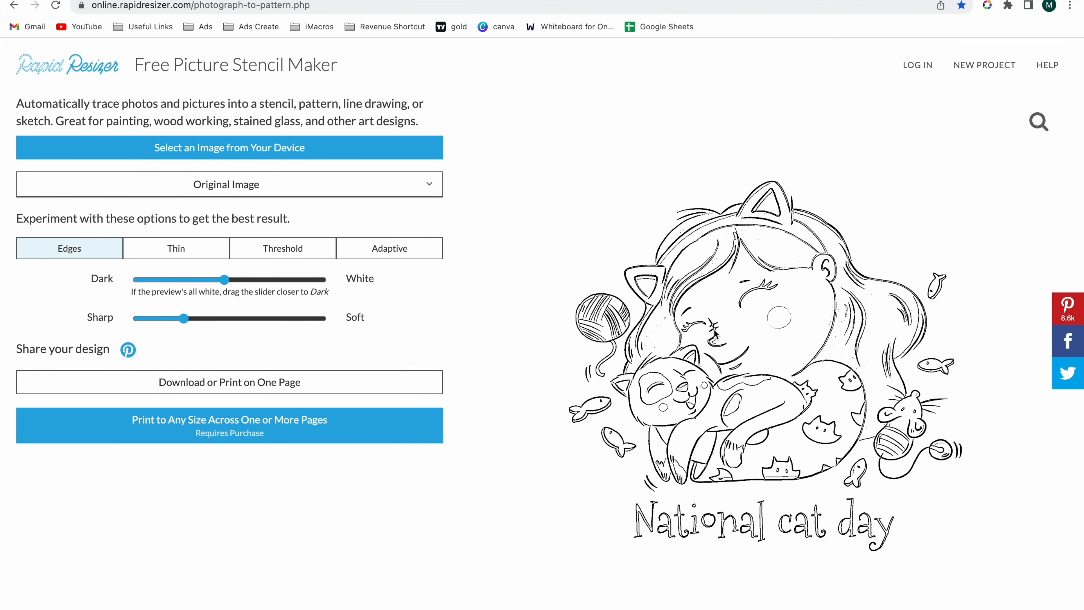
- Adjust the Edges trace to about one fifth from Dark to White and two fifths from Sharp to Soft, and dismiss the e-mail sign-up offer
{"action": "left_click_drag", "start_coordinate": [224, 280], "coordinate": [188, 283]}
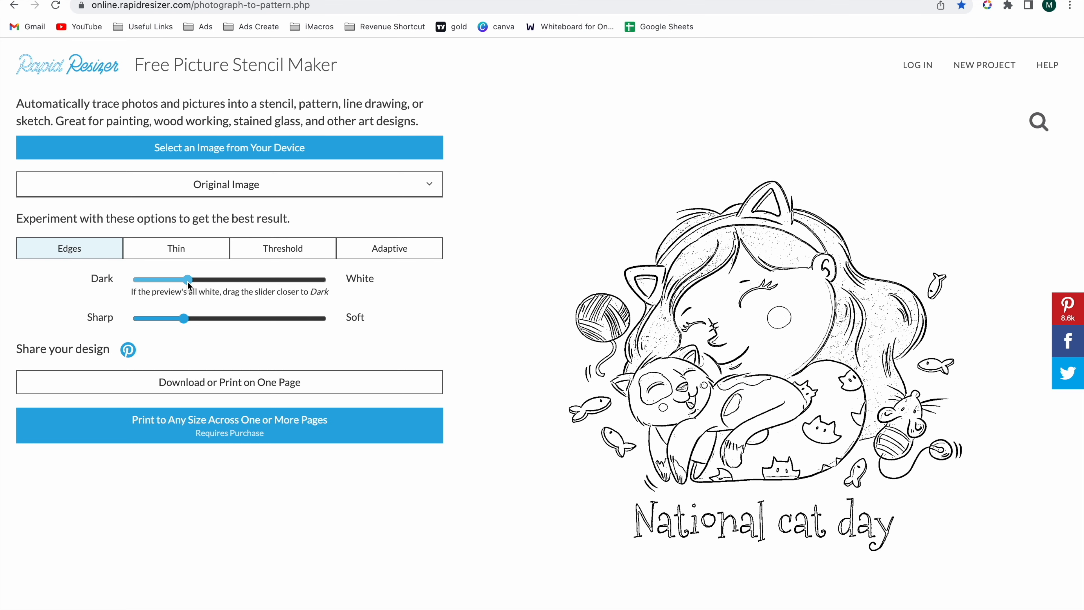
{"action": "left_click_drag", "start_coordinate": [183, 317], "coordinate": [212, 319]}
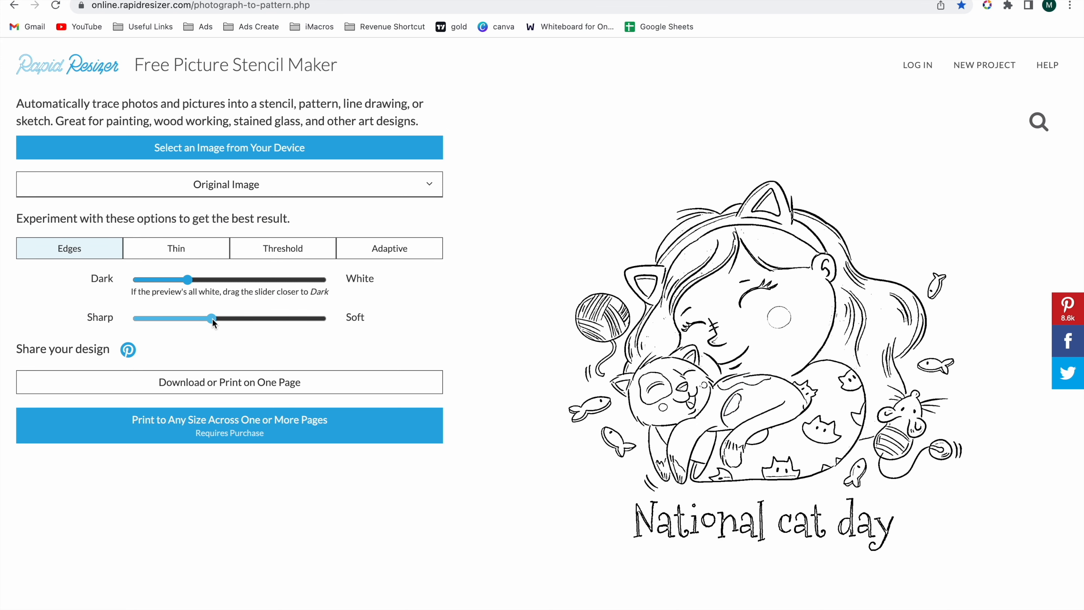
{"action": "left_click_drag", "start_coordinate": [213, 318], "coordinate": [254, 318]}
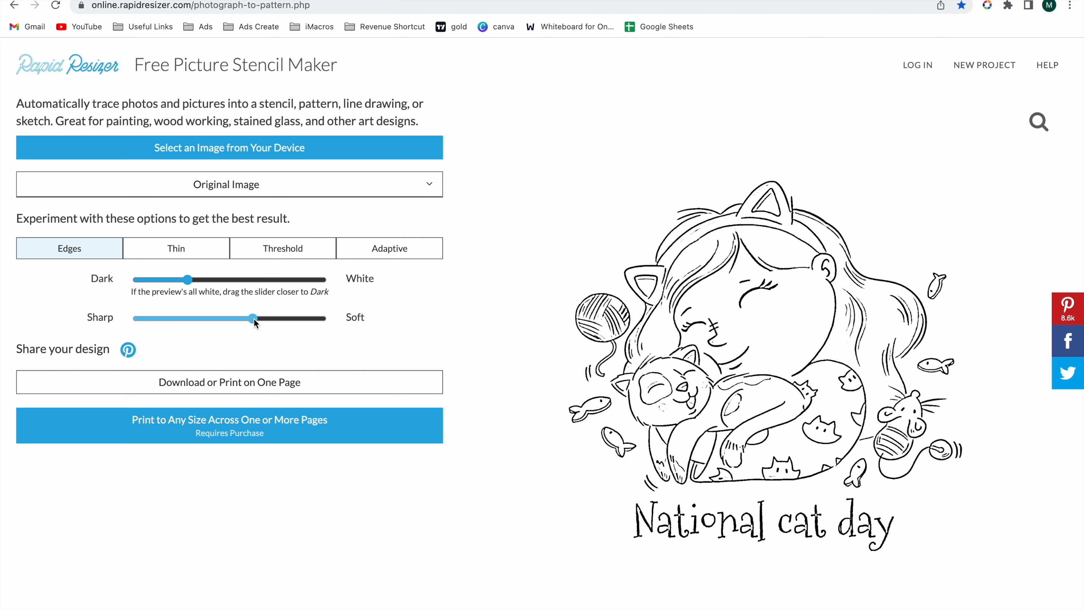
{"action": "left_click_drag", "start_coordinate": [254, 318], "coordinate": [206, 318]}
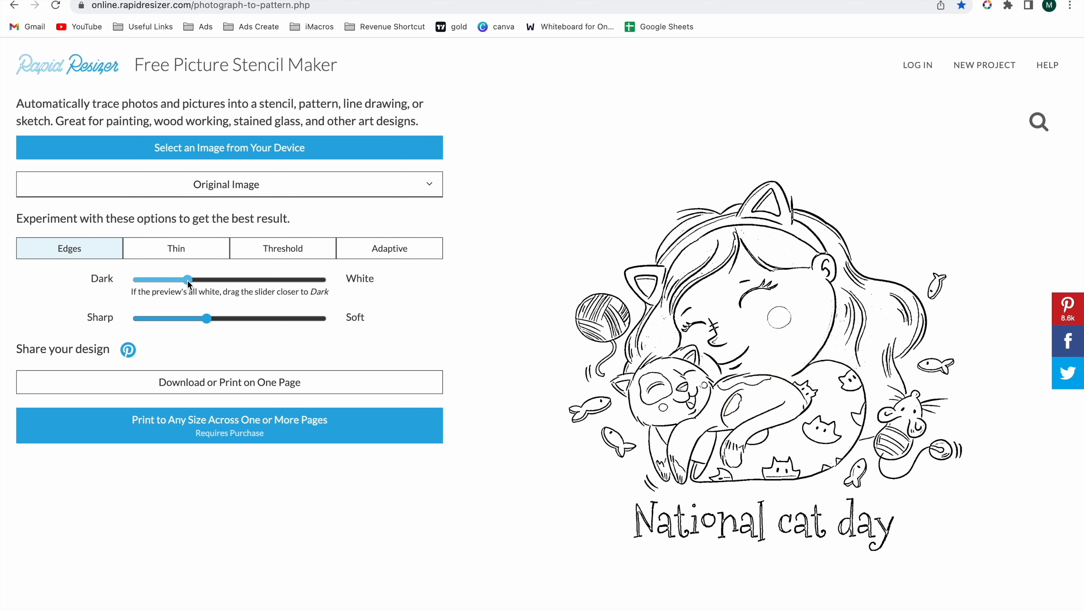
{"action": "left_click_drag", "start_coordinate": [188, 280], "coordinate": [172, 280]}
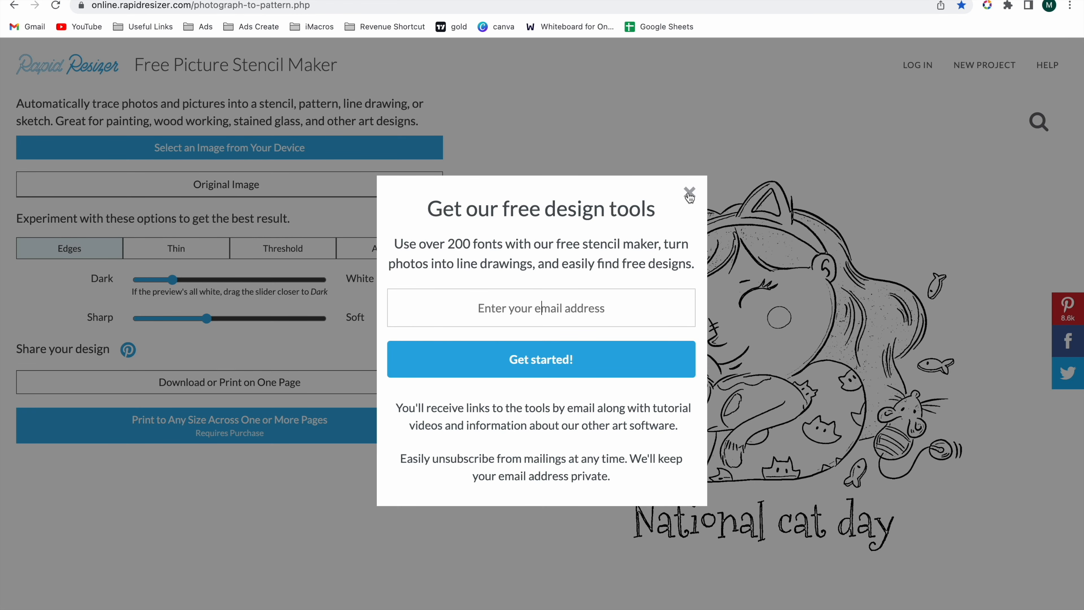
{"action": "left_click", "coordinate": [690, 194]}
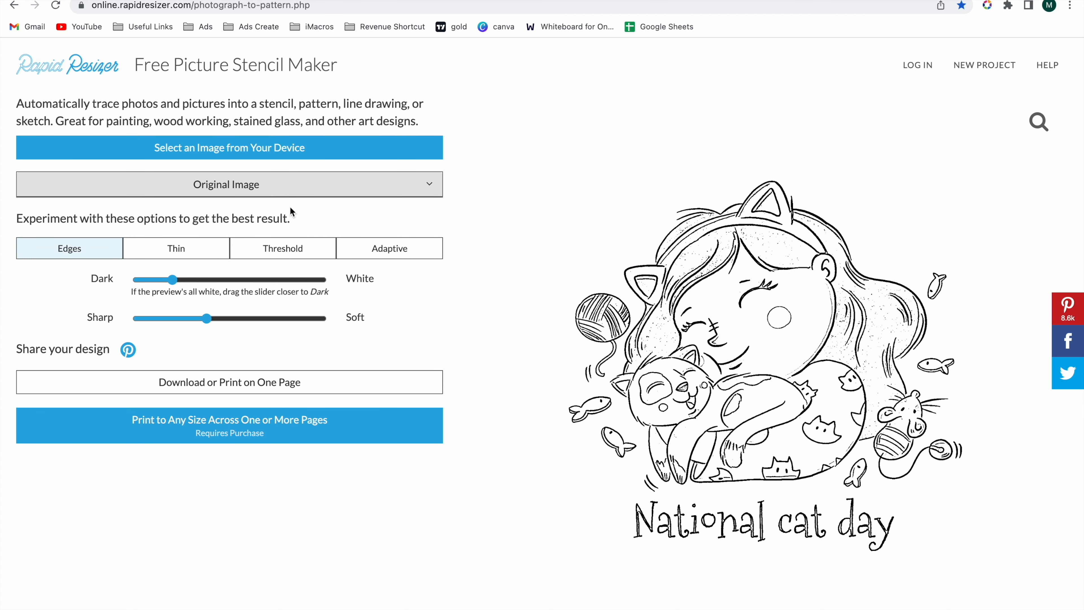
- Save the traced cat outline to the computer as a PNG and close the design download dialog
{"action": "left_click", "coordinate": [229, 386]}
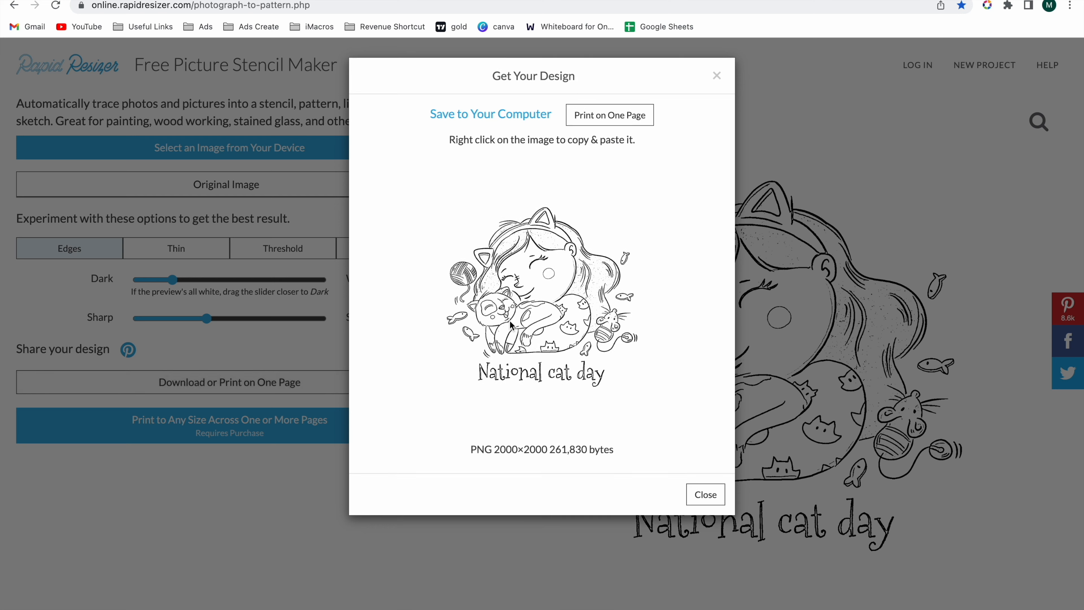
{"action": "left_click", "coordinate": [501, 120]}
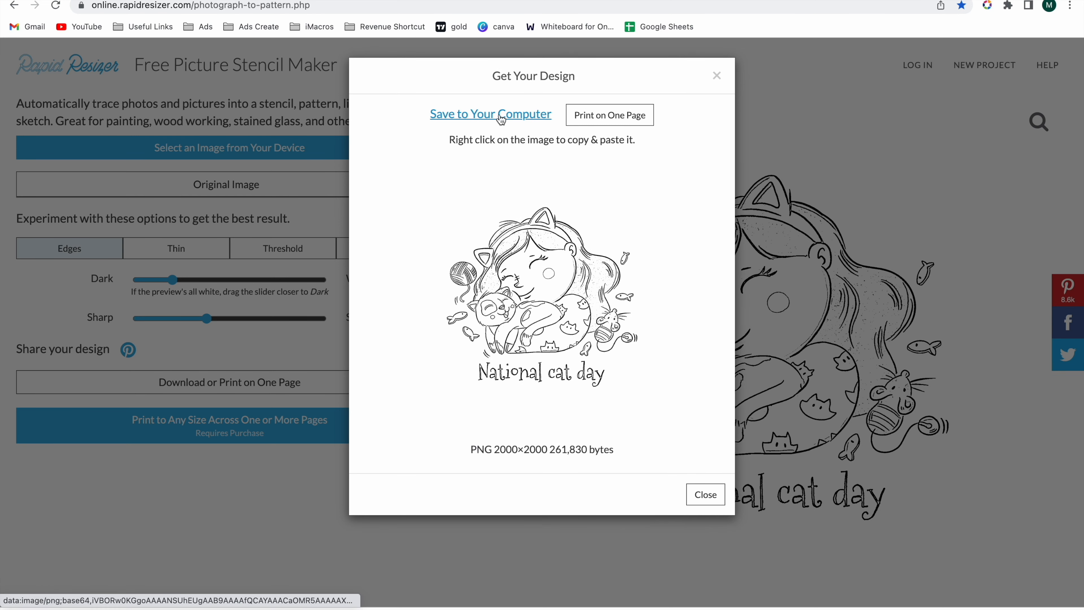
{"action": "left_click", "coordinate": [717, 77]}
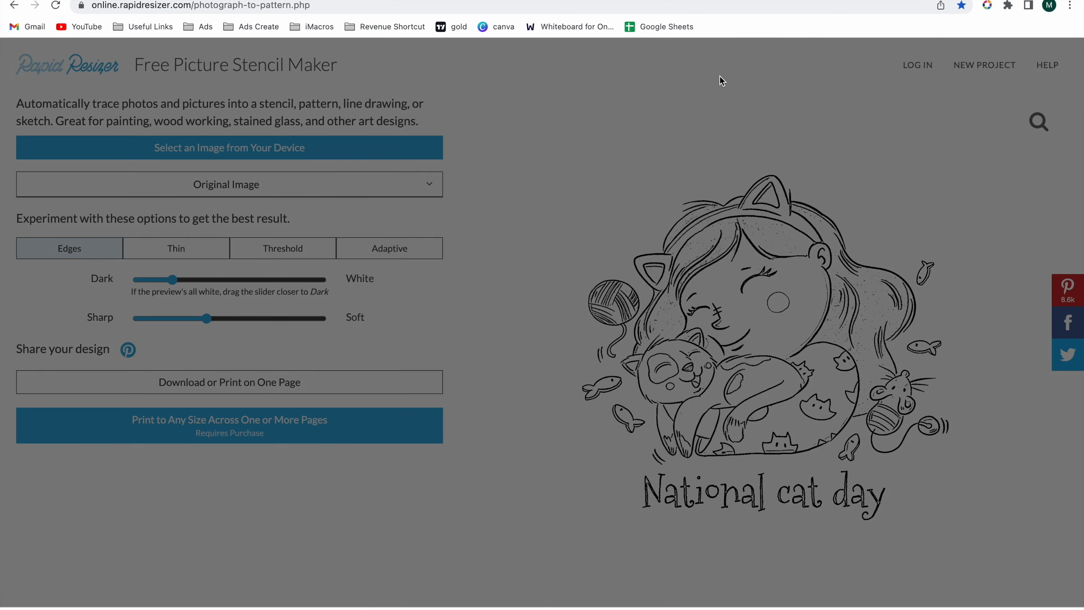
- Return to the Vecteezy page, close its promotional offer, and download the free "Cute cat cartoon" vector from the related vectors
{"action": "left_click", "coordinate": [383, 1]}
{"action": "scroll", "coordinate": [513, 388], "scroll_direction": "down", "scroll_amount": 10}
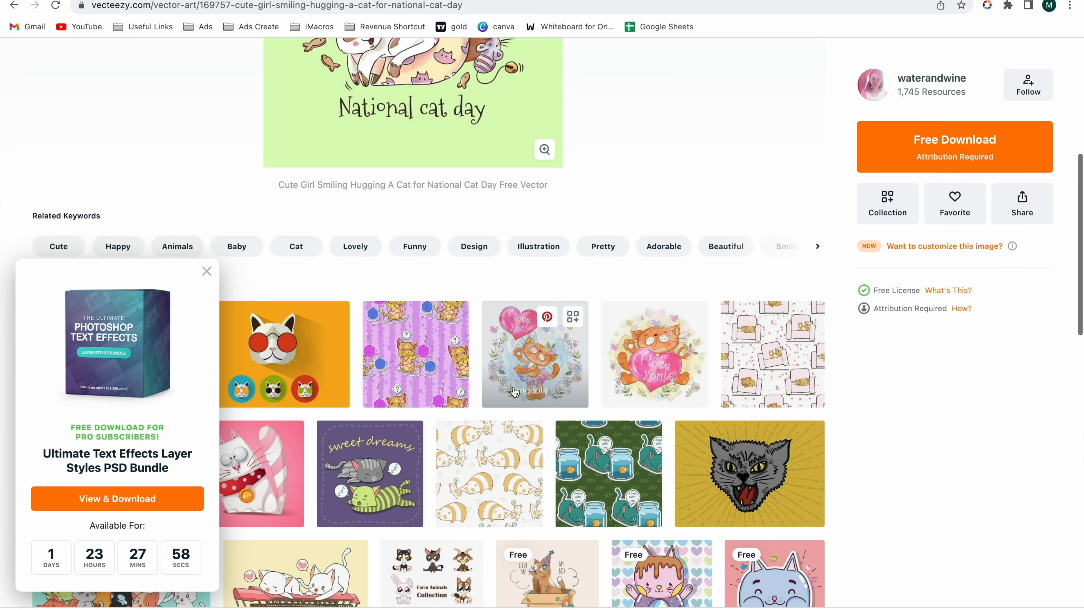
{"action": "left_click", "coordinate": [206, 272]}
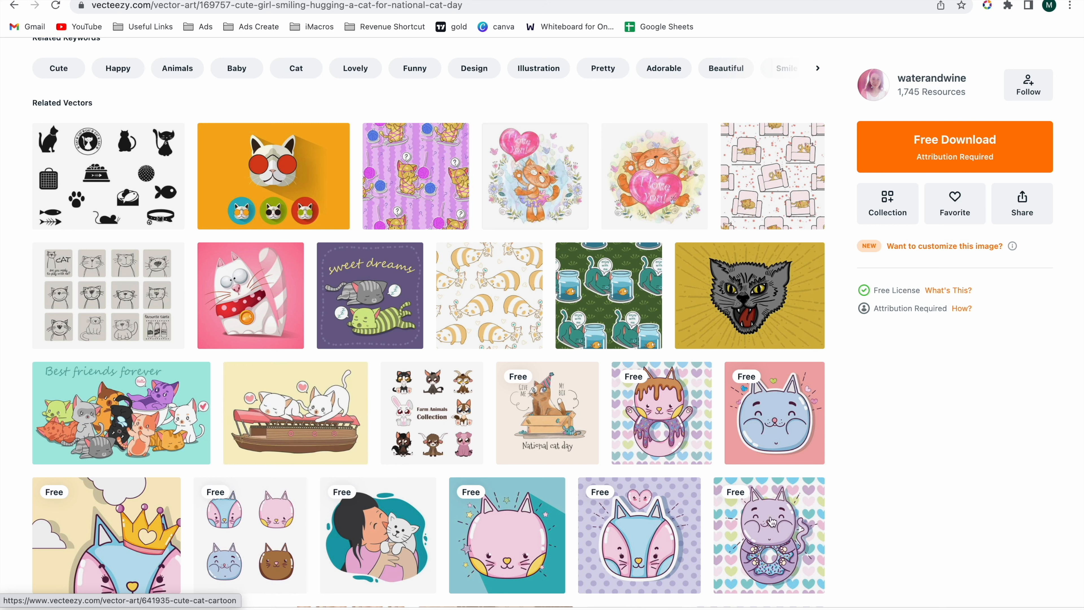
{"action": "left_click", "coordinate": [740, 499]}
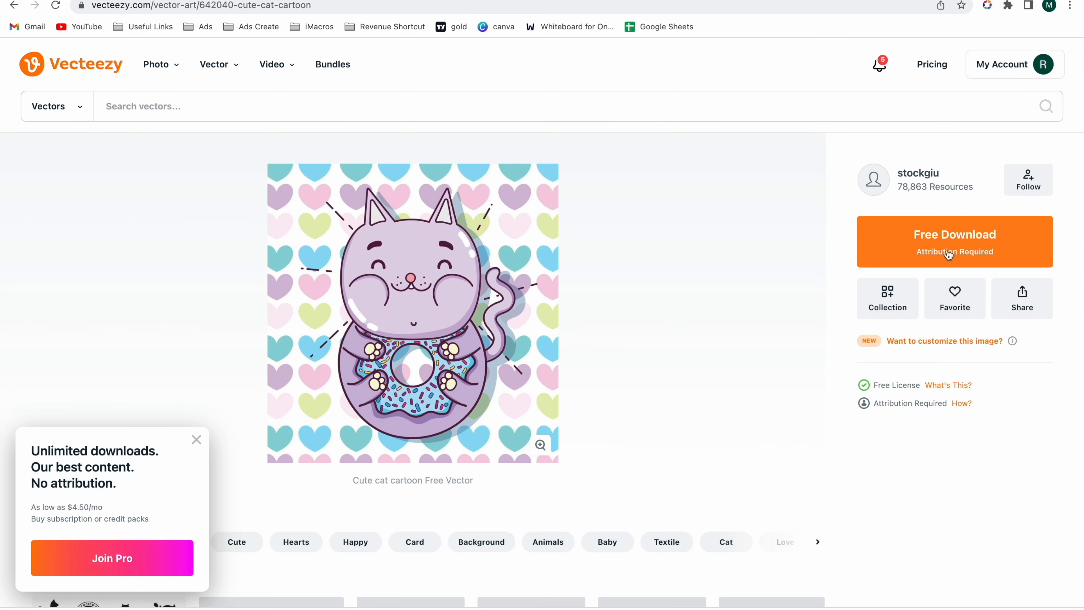
{"action": "left_click", "coordinate": [947, 249]}
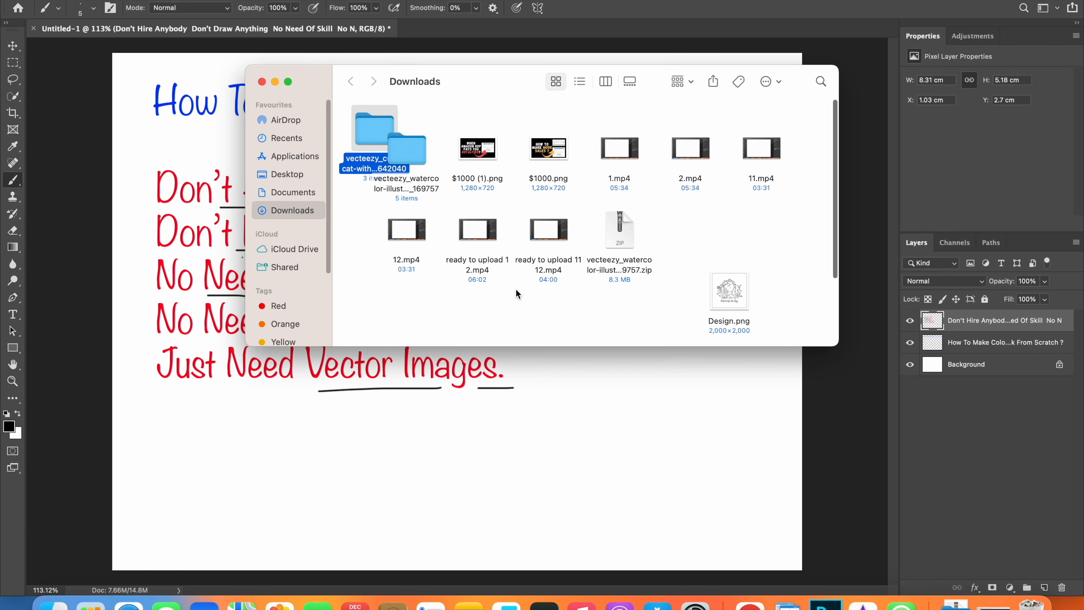
- Close the Downloads window and load the JPG from the downloaded vecteezy_cute-cat folder into the stencil maker
{"action": "left_click", "coordinate": [262, 81]}
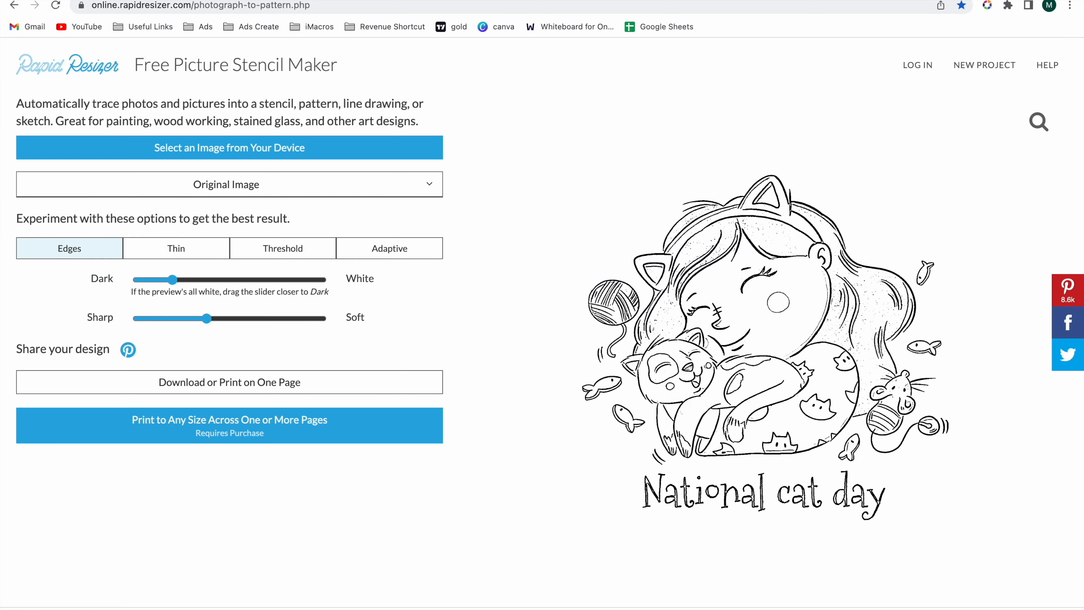
{"action": "left_click", "coordinate": [289, 149]}
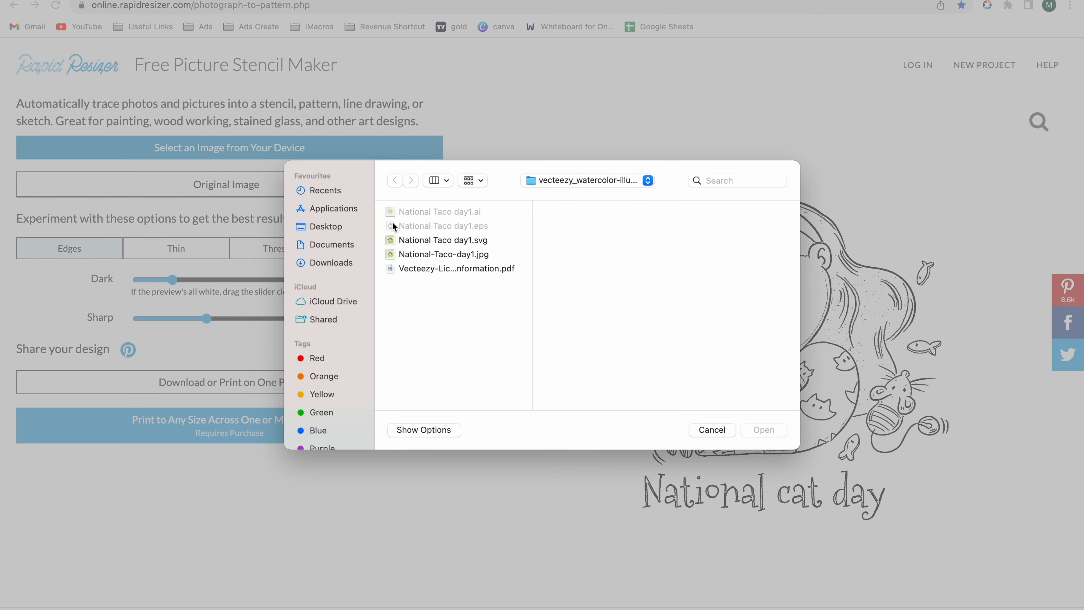
{"action": "left_click", "coordinate": [337, 263]}
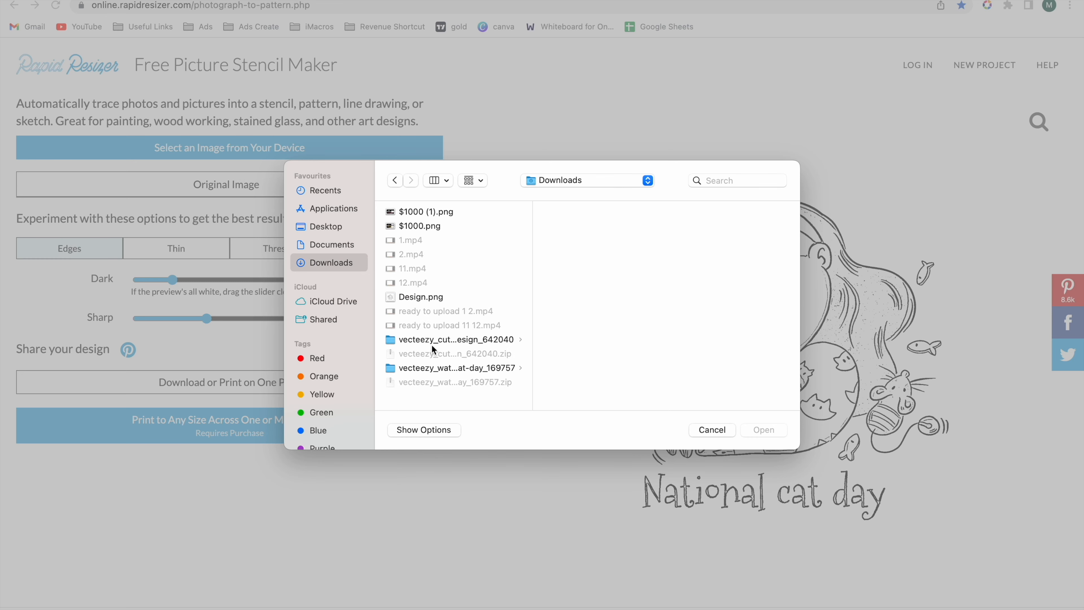
{"action": "left_click", "coordinate": [445, 338]}
{"action": "left_click", "coordinate": [620, 229]}
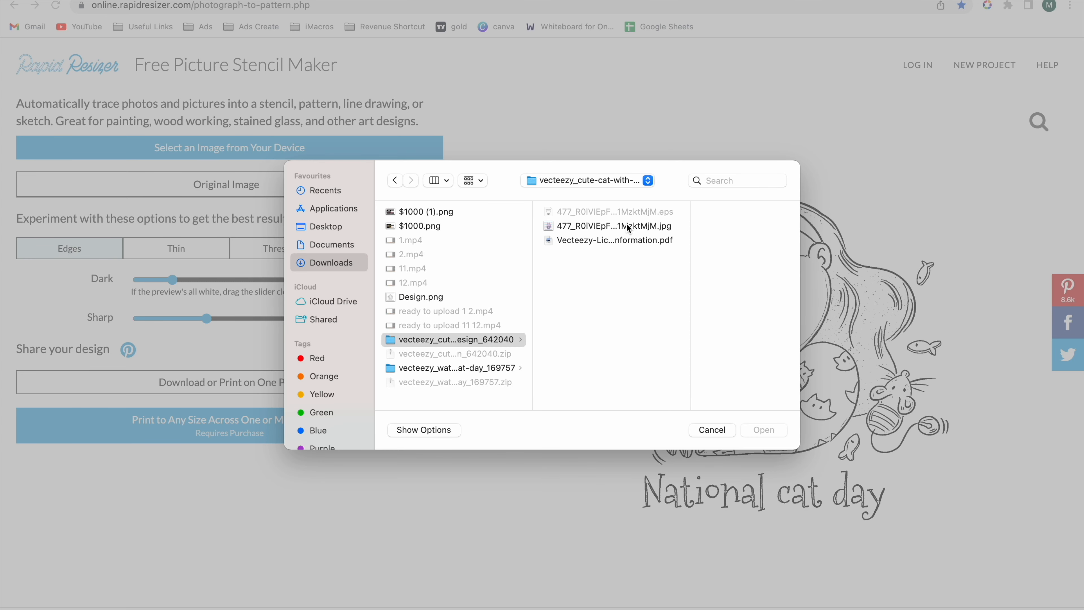
{"action": "double_click", "coordinate": [606, 227]}
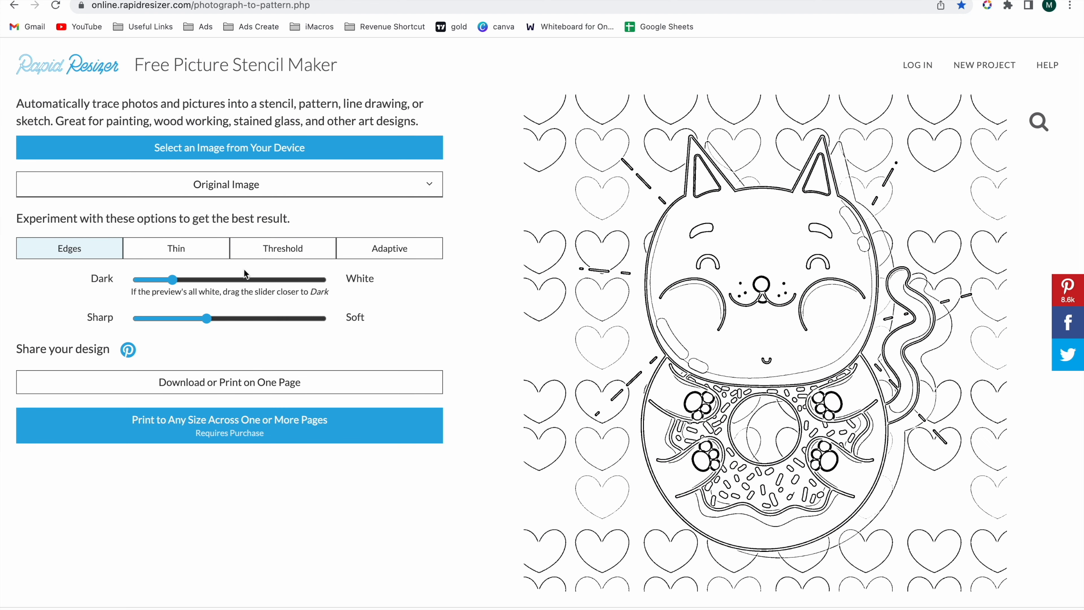
- Adjust the Edges trace to about 15% from Dark to White and 40% from Sharp to Soft, and save it as a PNG
{"action": "mouse_move", "coordinate": [206, 318]}
{"action": "left_mouse_down"}
{"action": "mouse_move", "coordinate": [171, 320]}
{"action": "mouse_move", "coordinate": [259, 320]}
{"action": "mouse_move", "coordinate": [212, 320]}
{"action": "left_mouse_up"}
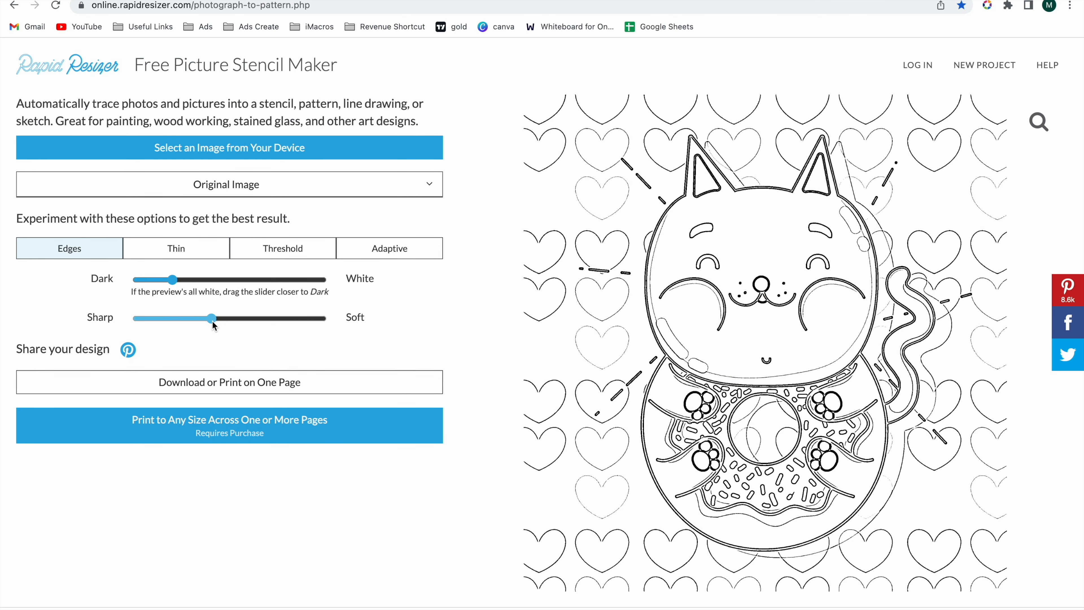
{"action": "left_click_drag", "start_coordinate": [171, 279], "coordinate": [168, 280]}
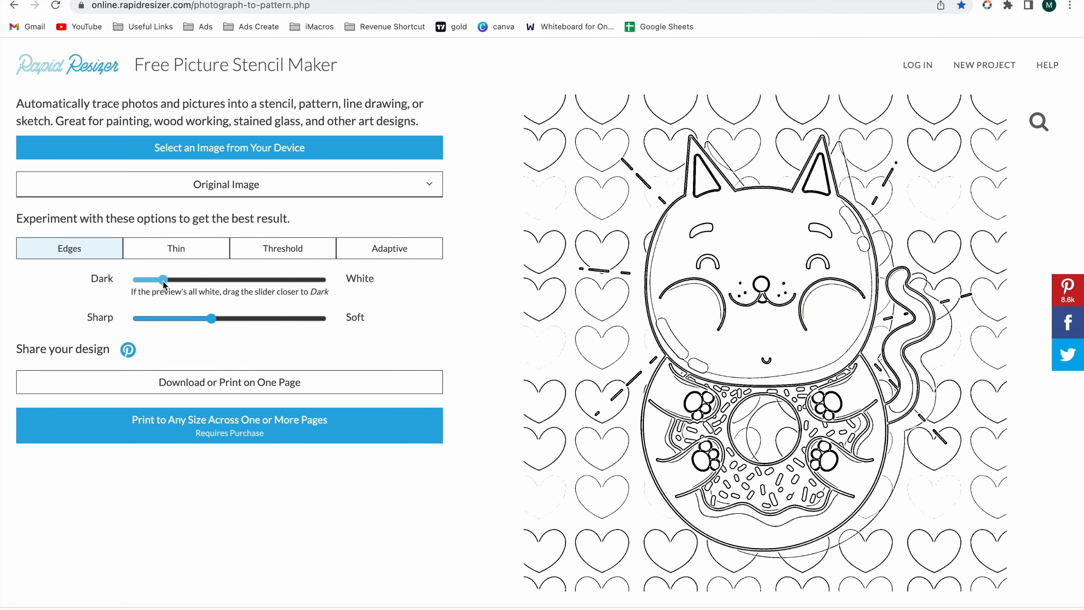
{"action": "left_click", "coordinate": [260, 391]}
{"action": "left_click", "coordinate": [483, 116]}
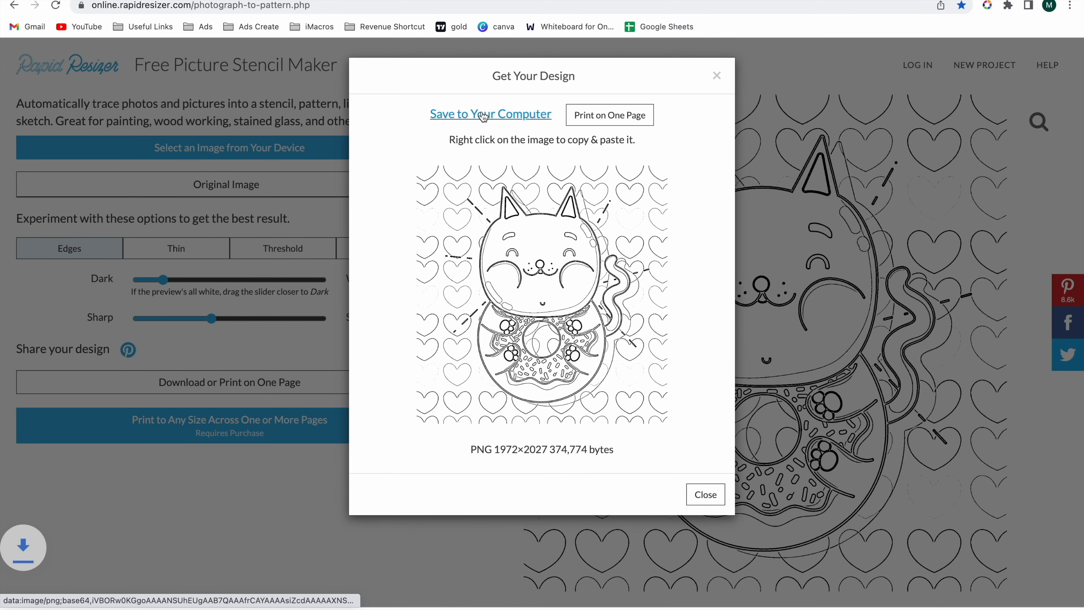
{"action": "left_click", "coordinate": [716, 77]}
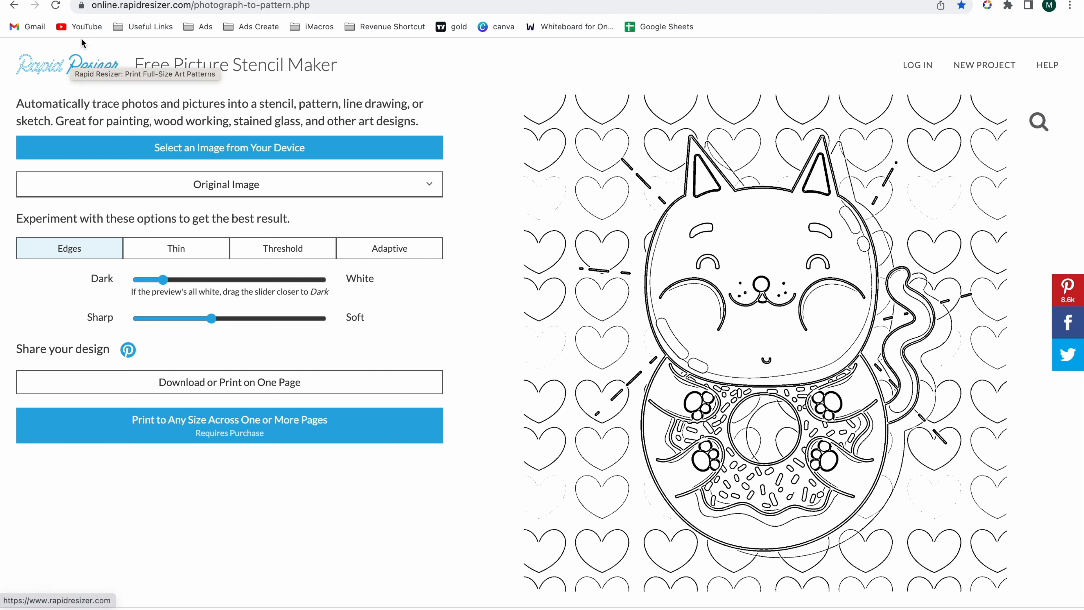
- Switch to Canva, leave the open design for the home page, and dismiss the Canva Docs introduction
{"action": "left_click", "coordinate": [498, 29]}
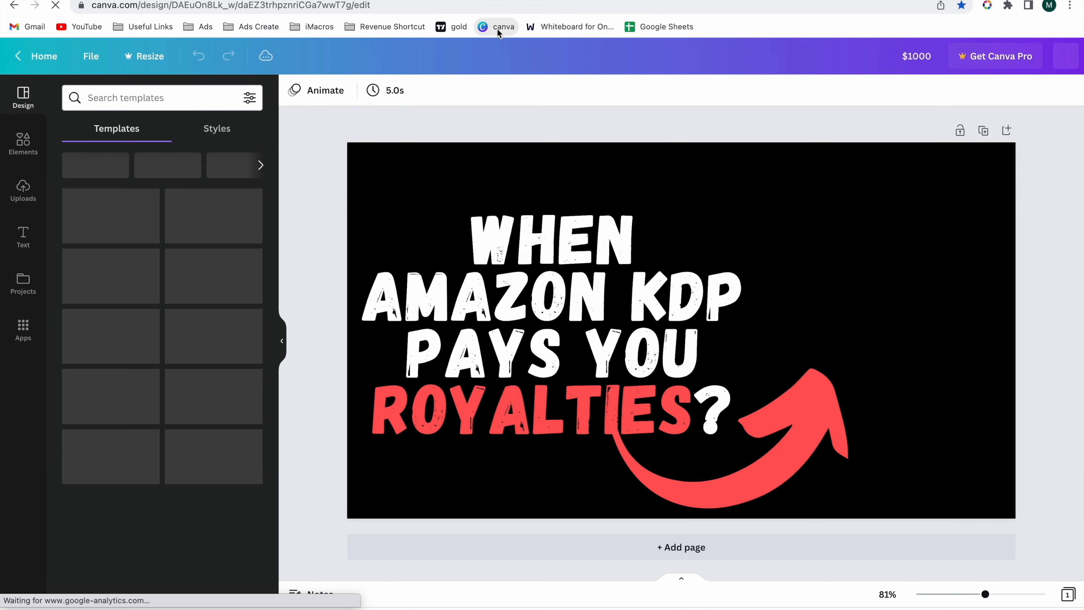
{"action": "left_click", "coordinate": [34, 53]}
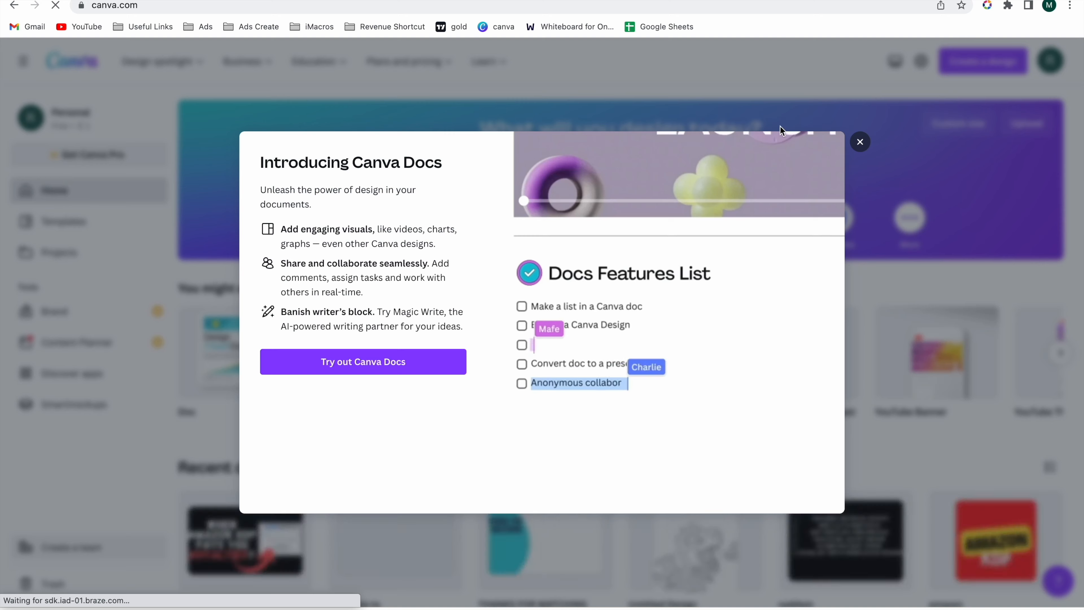
{"action": "left_click", "coordinate": [860, 142]}
- Create a new custom-size design 8.5 in wide and 11 in high
{"action": "left_click", "coordinate": [990, 64]}
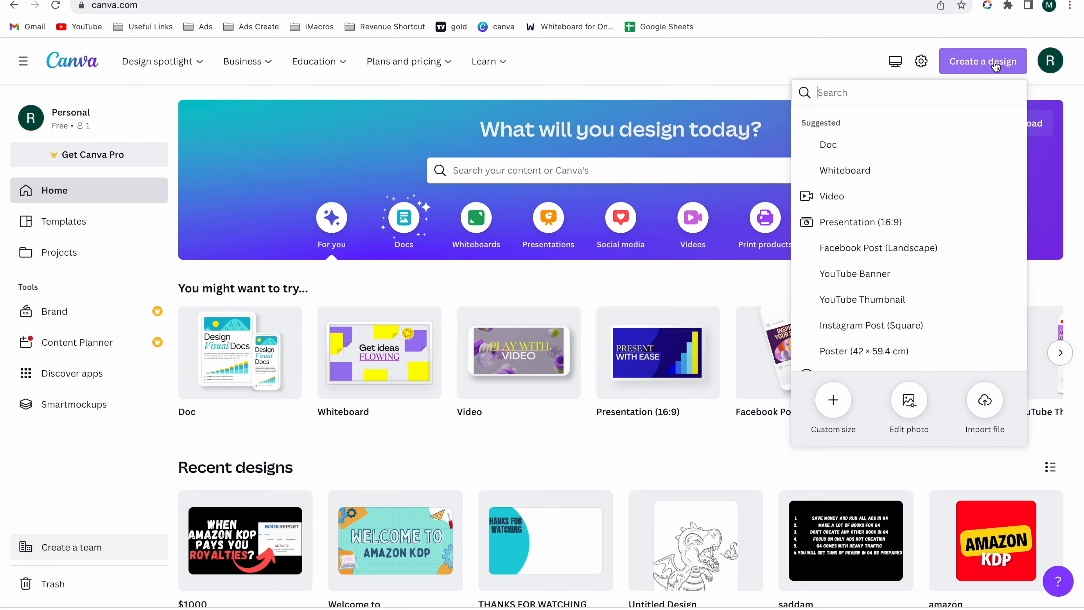
{"action": "left_click", "coordinate": [843, 432]}
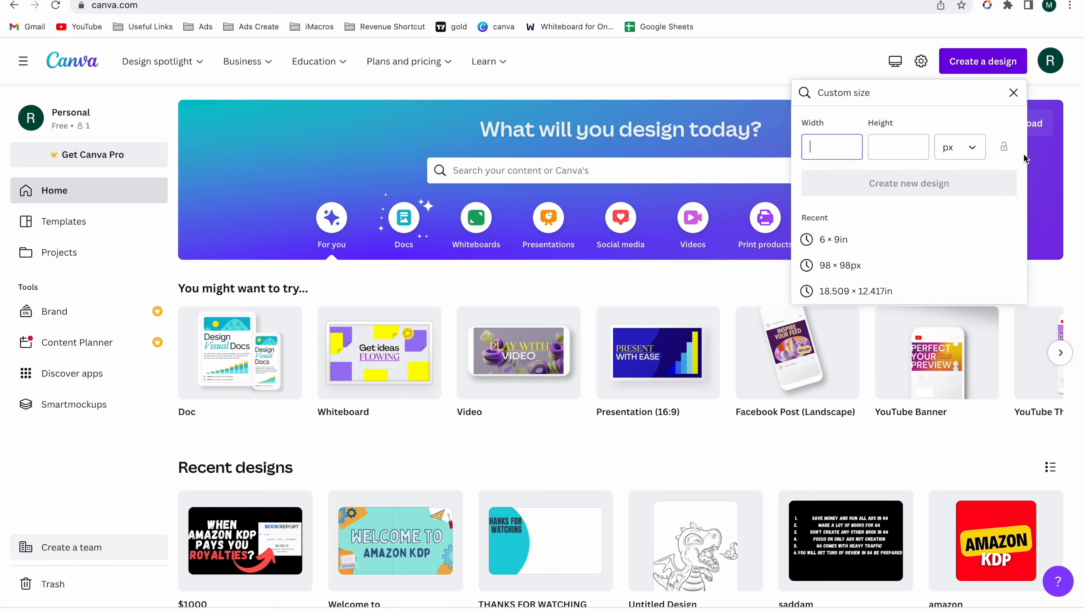
{"action": "left_click", "coordinate": [961, 149]}
{"action": "left_click", "coordinate": [947, 209]}
{"action": "left_click", "coordinate": [832, 145]}
{"action": "type", "text": "8.5"}
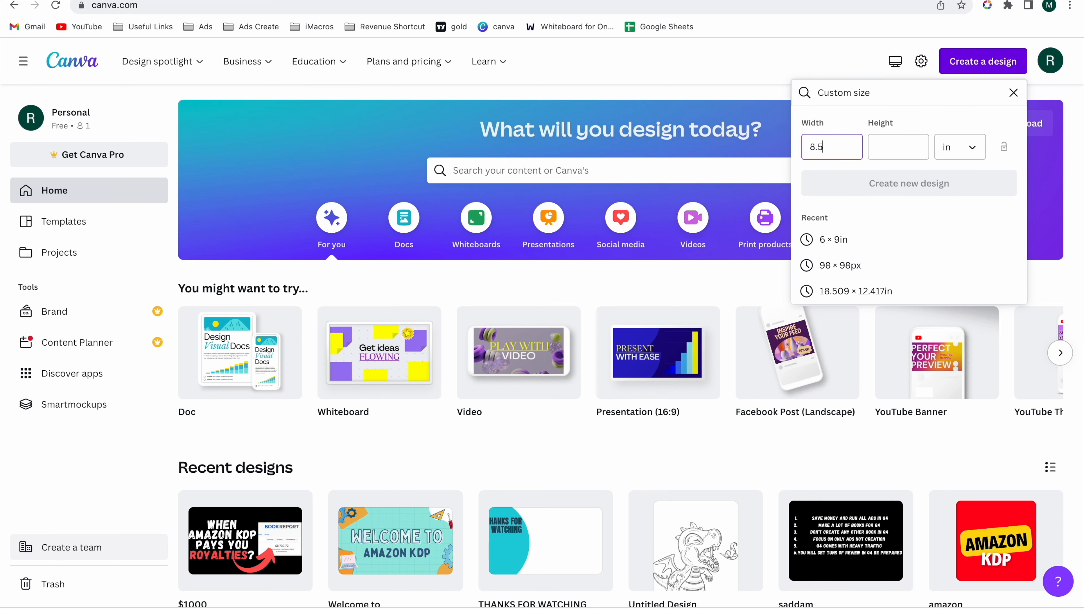
{"action": "key", "text": "Tab"}
{"action": "type", "text": "11"}
{"action": "left_click", "coordinate": [871, 188]}
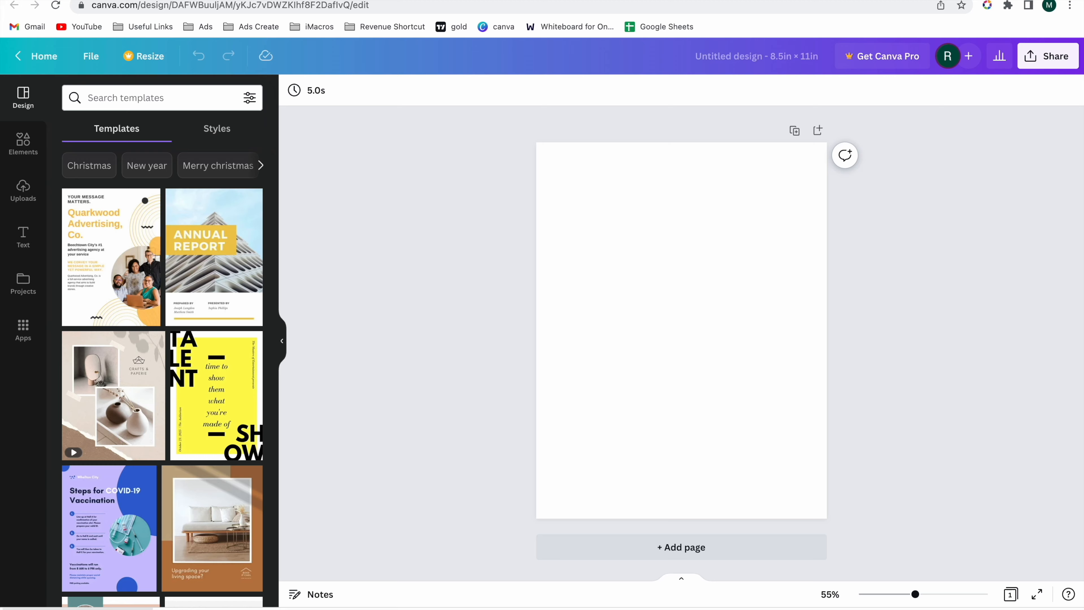
- Place the saved donut cat outline on the blank page and enlarge it to nearly the full page width
{"action": "left_click_drag", "start_coordinate": [660, 327], "coordinate": [712, 317]}
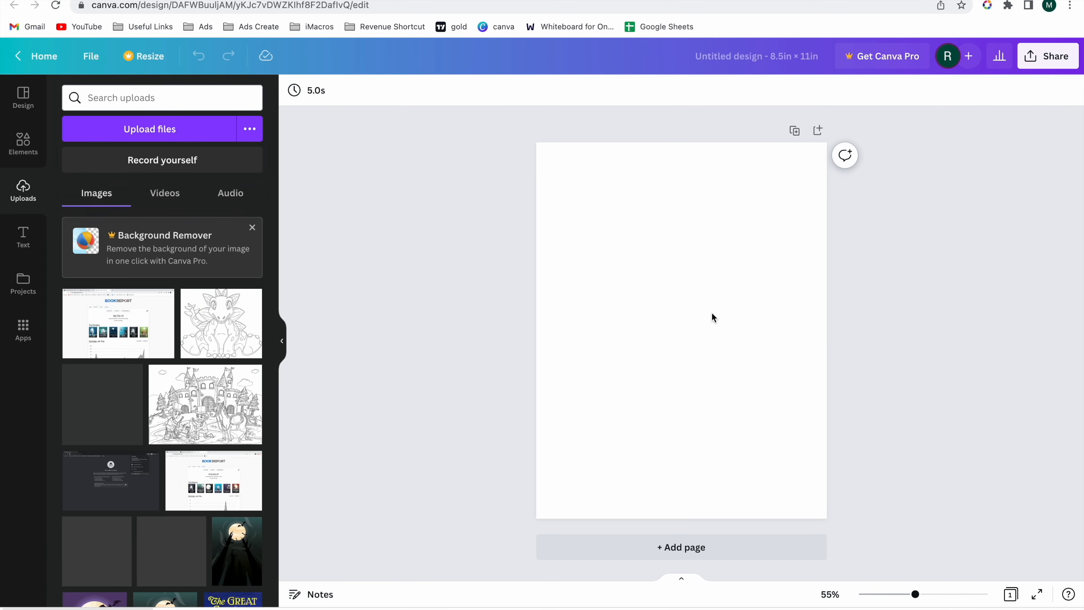
{"action": "mouse_move", "coordinate": [575, 220]}
{"action": "left_mouse_down"}
{"action": "mouse_move", "coordinate": [549, 193]}
{"action": "mouse_move", "coordinate": [569, 200]}
{"action": "mouse_move", "coordinate": [565, 210]}
{"action": "left_mouse_up"}
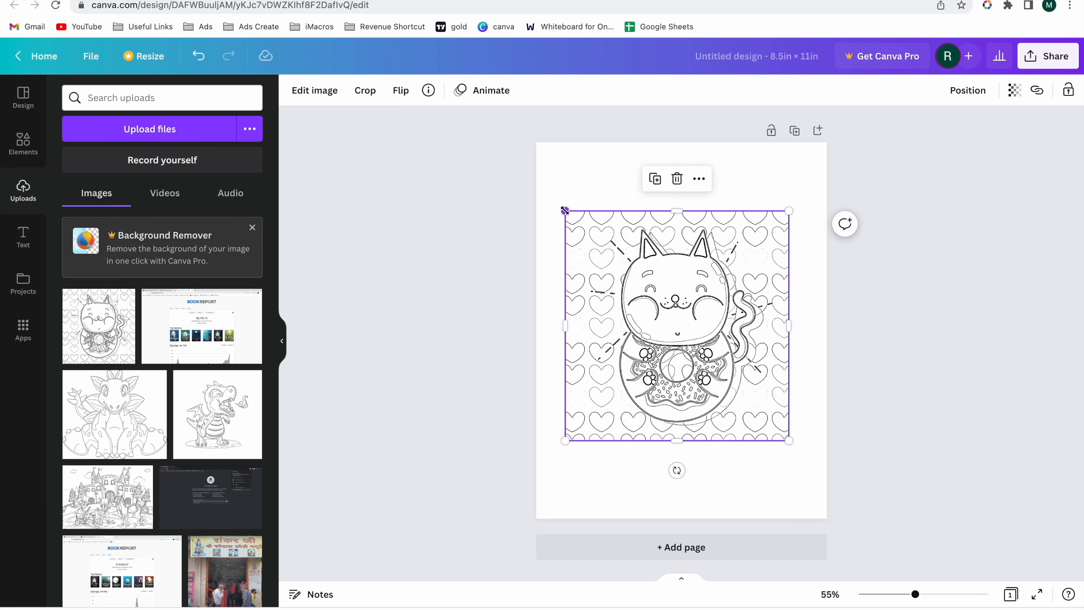
{"action": "left_click_drag", "start_coordinate": [565, 210], "coordinate": [544, 195]}
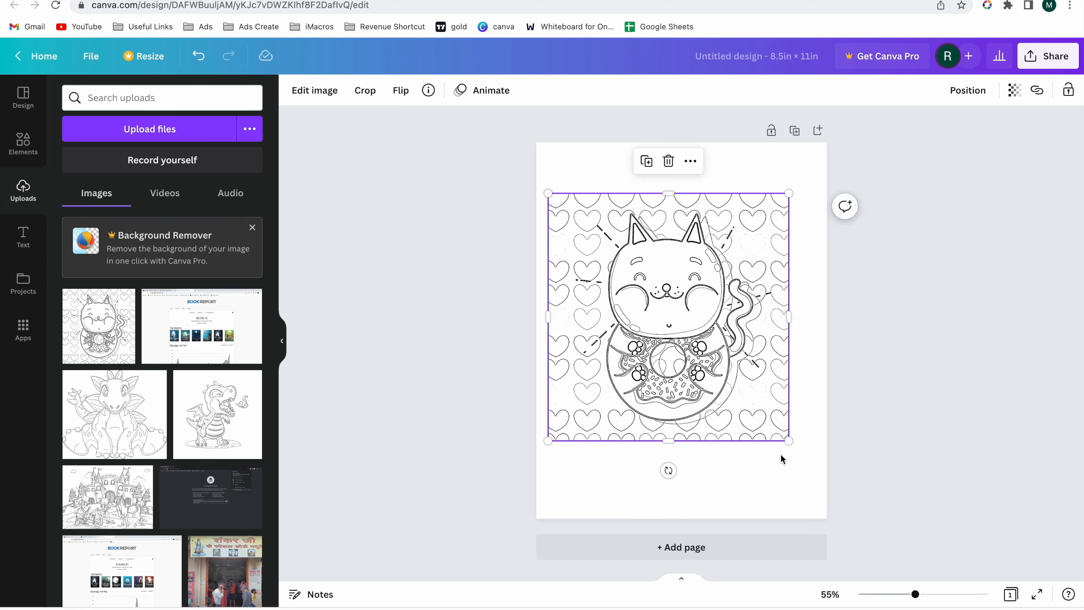
{"action": "left_click_drag", "start_coordinate": [790, 443], "coordinate": [829, 460]}
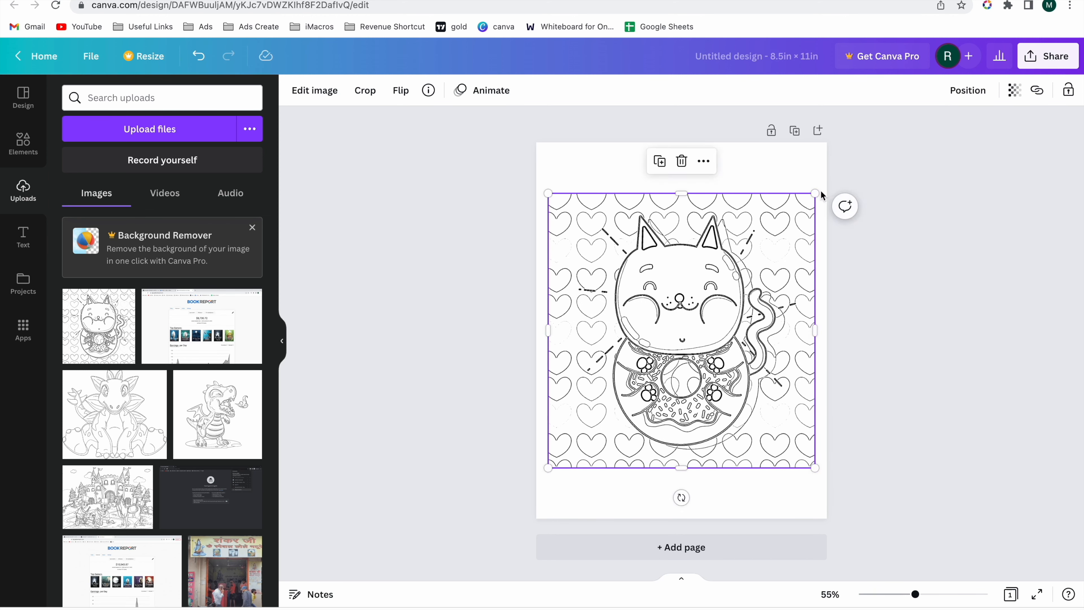
{"action": "mouse_move", "coordinate": [814, 194]}
{"action": "left_mouse_down"}
{"action": "mouse_move", "coordinate": [793, 212]}
{"action": "mouse_move", "coordinate": [814, 193]}
{"action": "left_mouse_up"}
{"action": "left_click", "coordinate": [874, 179]}
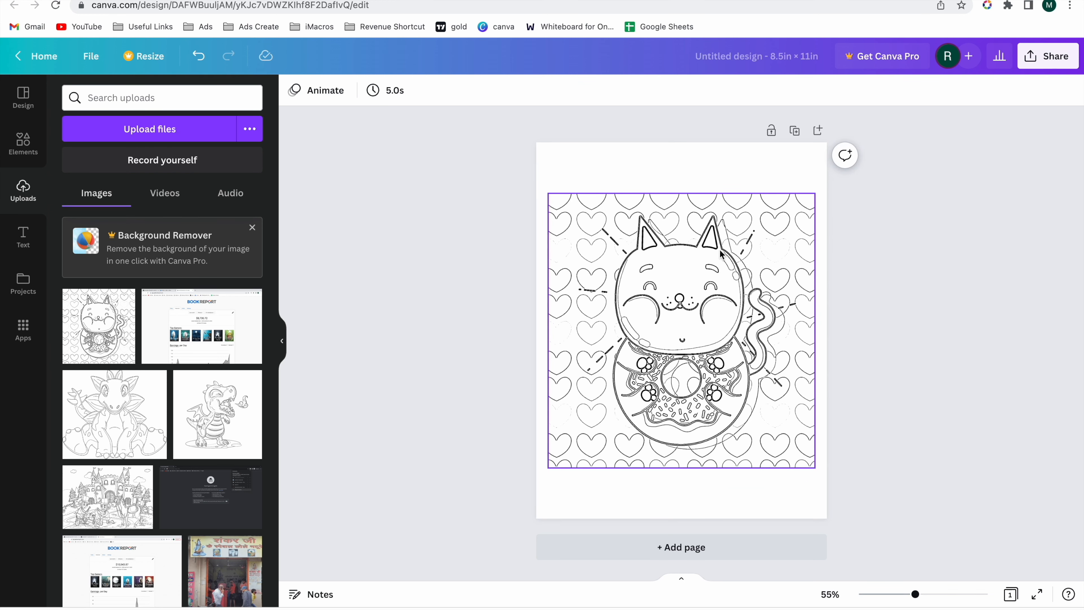
- Add a second page, place the National cat day outline on it, and enlarge the drawing to fill the page width
{"action": "left_click", "coordinate": [819, 131]}
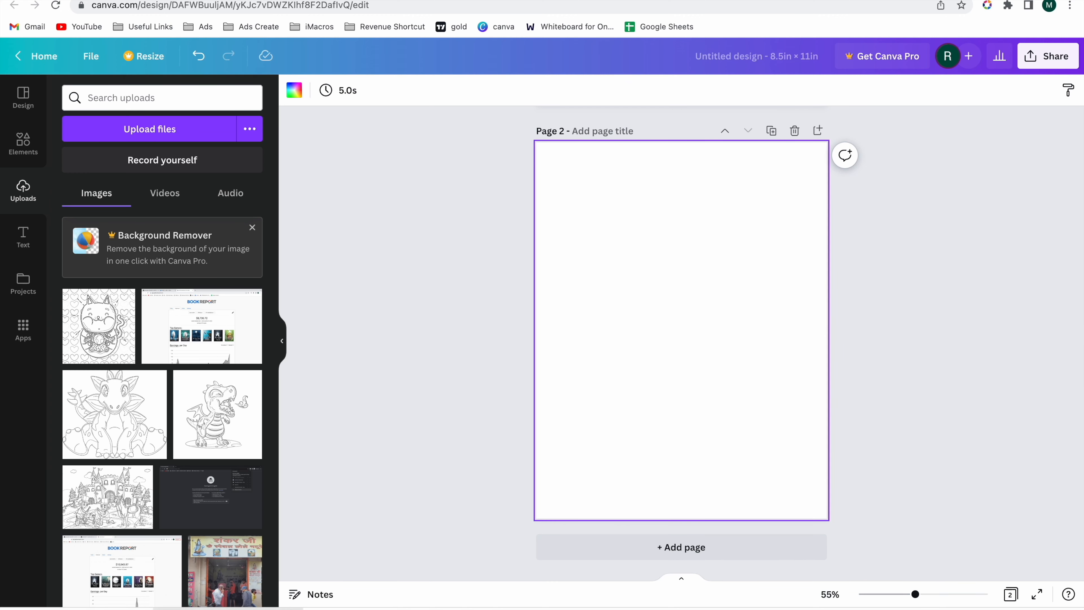
{"action": "left_click_drag", "start_coordinate": [380, 609], "coordinate": [603, 344]}
{"action": "left_click_drag", "start_coordinate": [574, 223], "coordinate": [514, 164]}
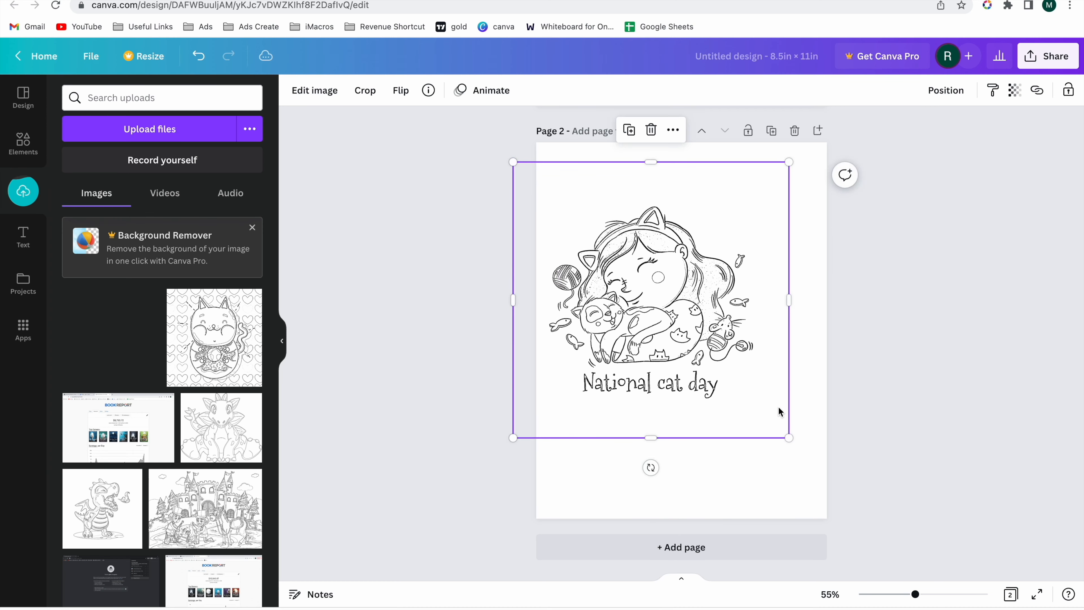
{"action": "left_click_drag", "start_coordinate": [790, 439], "coordinate": [865, 515]}
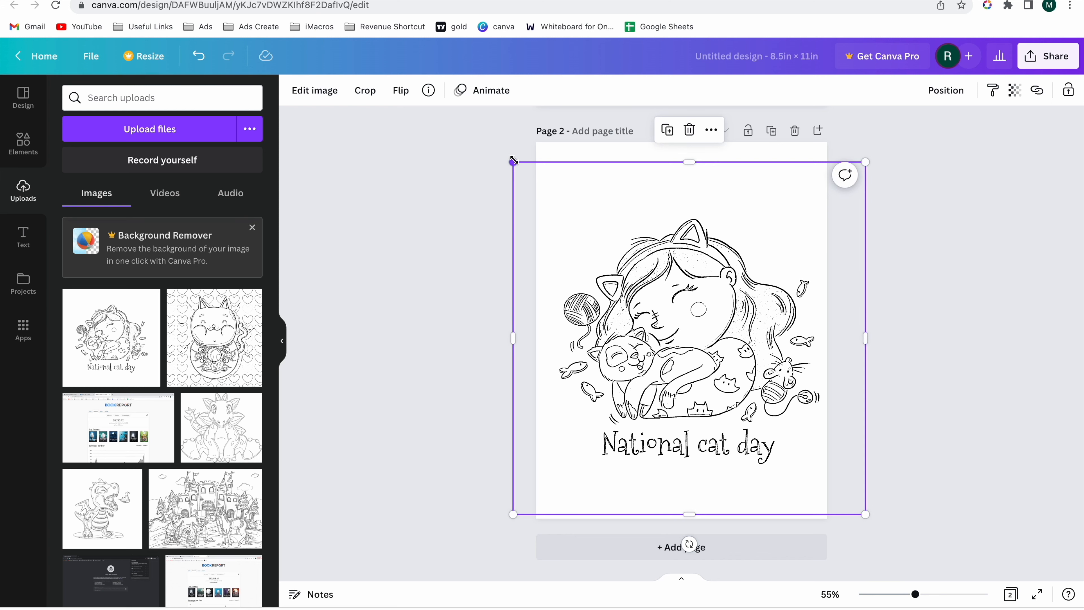
{"action": "left_click_drag", "start_coordinate": [513, 161], "coordinate": [502, 150]}
{"action": "left_click", "coordinate": [499, 225]}
- Review both coloring pages and duplicate the National cat day page until the design has five pages
{"action": "scroll", "coordinate": [499, 225], "scroll_direction": "up", "scroll_amount": 8}
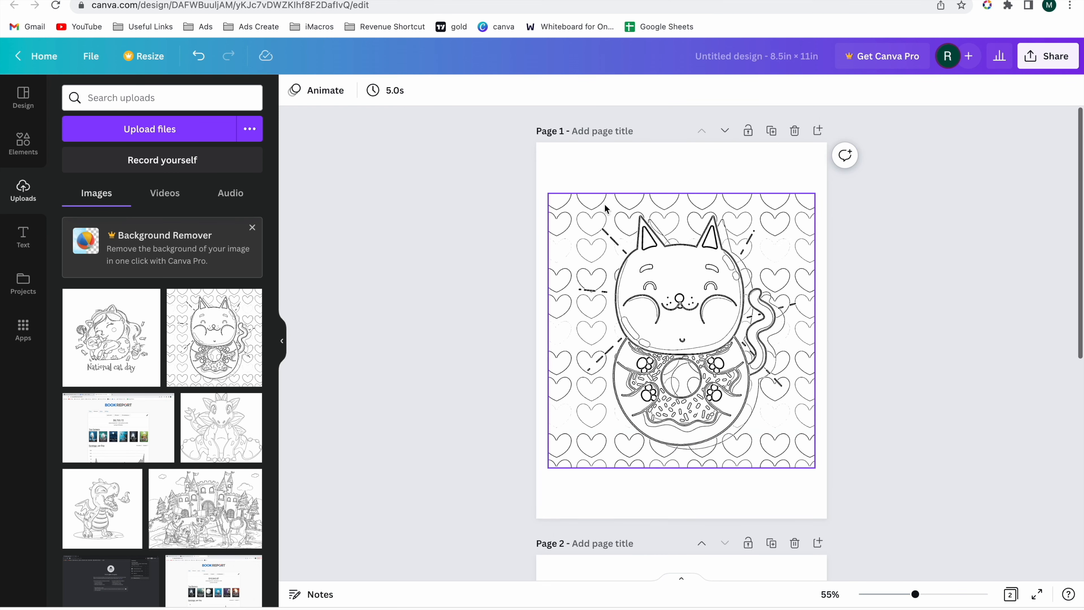
{"action": "scroll", "coordinate": [449, 352], "scroll_direction": "down", "scroll_amount": 10}
{"action": "scroll", "coordinate": [449, 353], "scroll_direction": "up", "scroll_amount": 2}
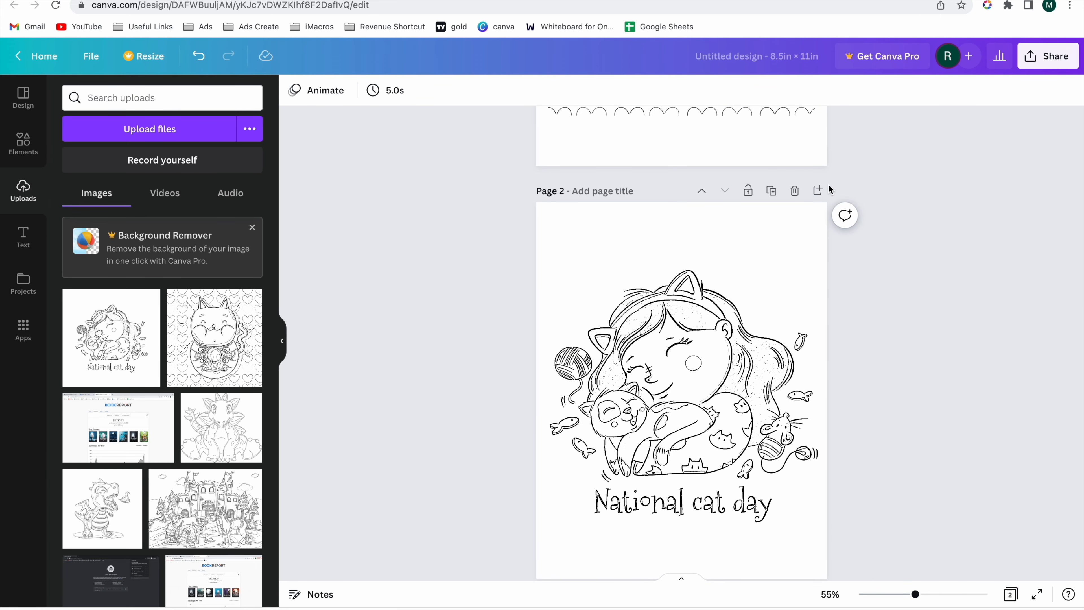
{"action": "scroll", "coordinate": [709, 320], "scroll_direction": "down", "scroll_amount": 1}
{"action": "scroll", "coordinate": [709, 320], "scroll_direction": "up", "scroll_amount": 1}
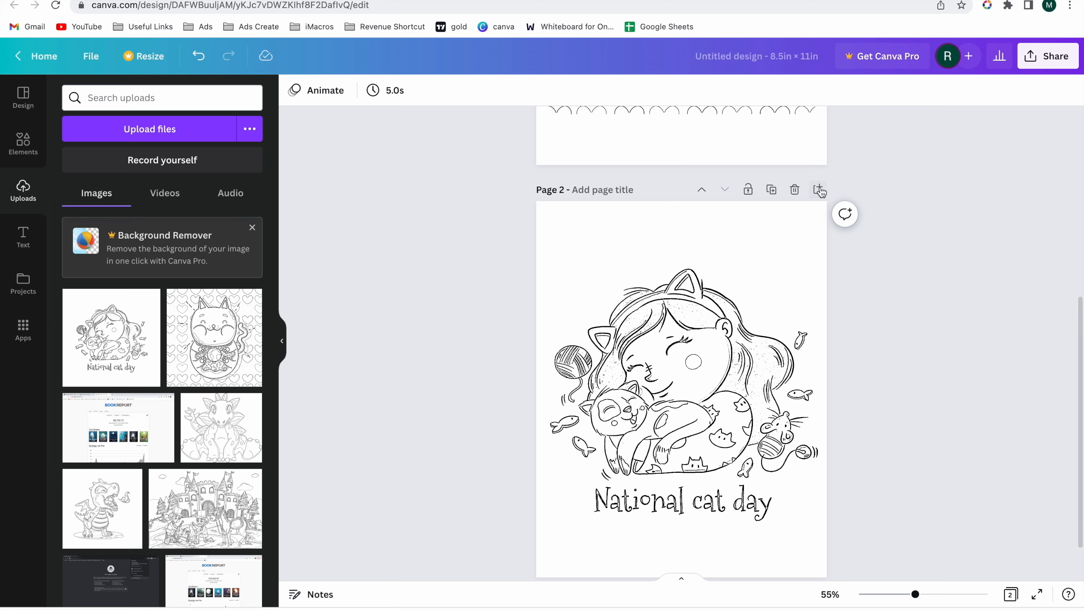
{"action": "left_click", "coordinate": [774, 198]}
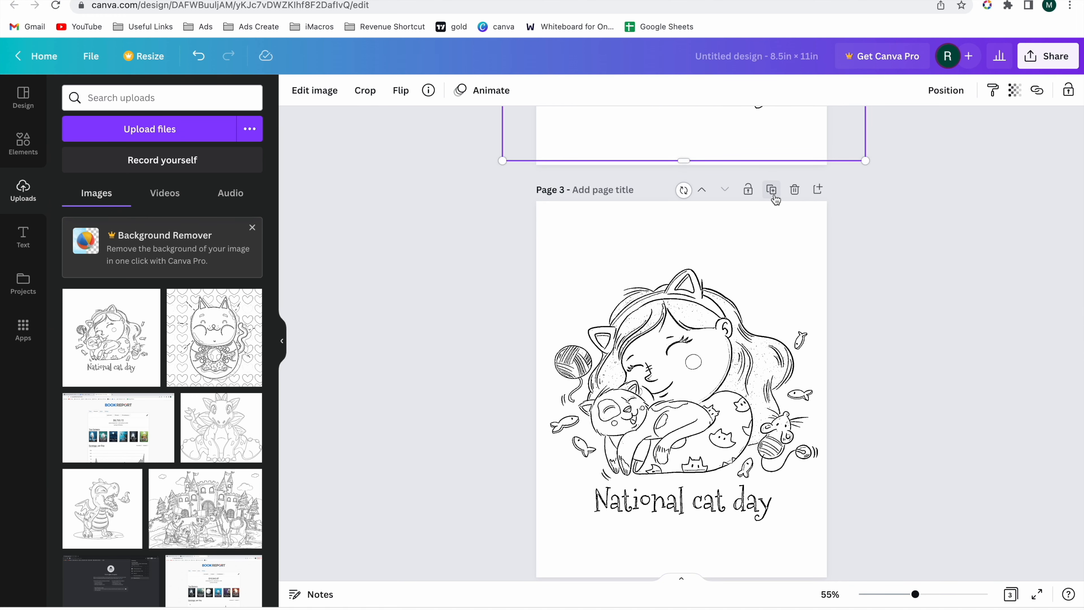
{"action": "left_click", "coordinate": [775, 197]}
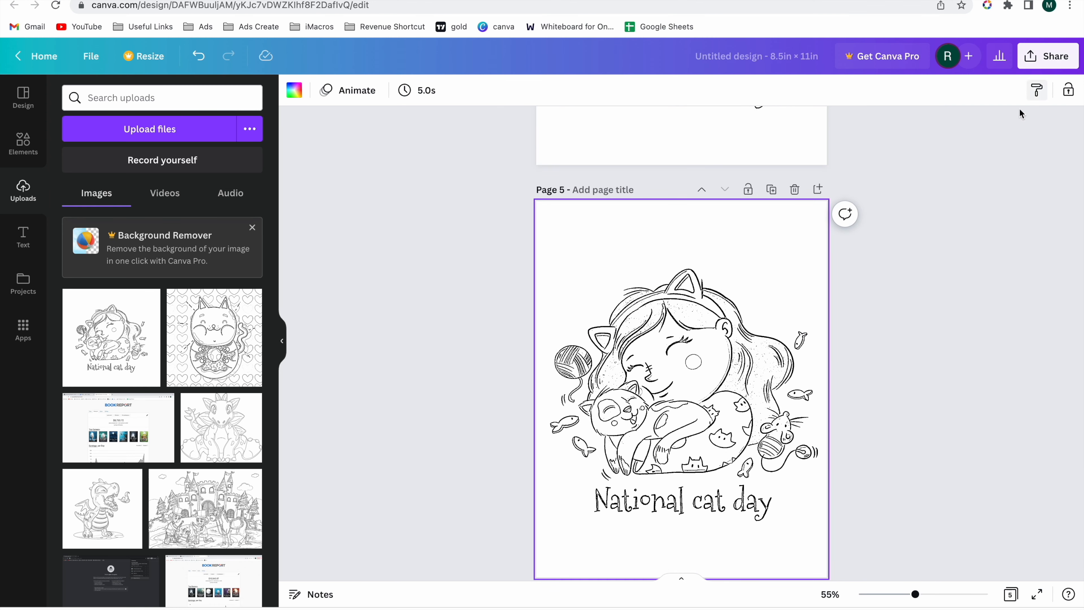
- Show all pages in a grid and keep duplicating the National cat day page until the design has 61 pages
{"action": "left_click", "coordinate": [1010, 596]}
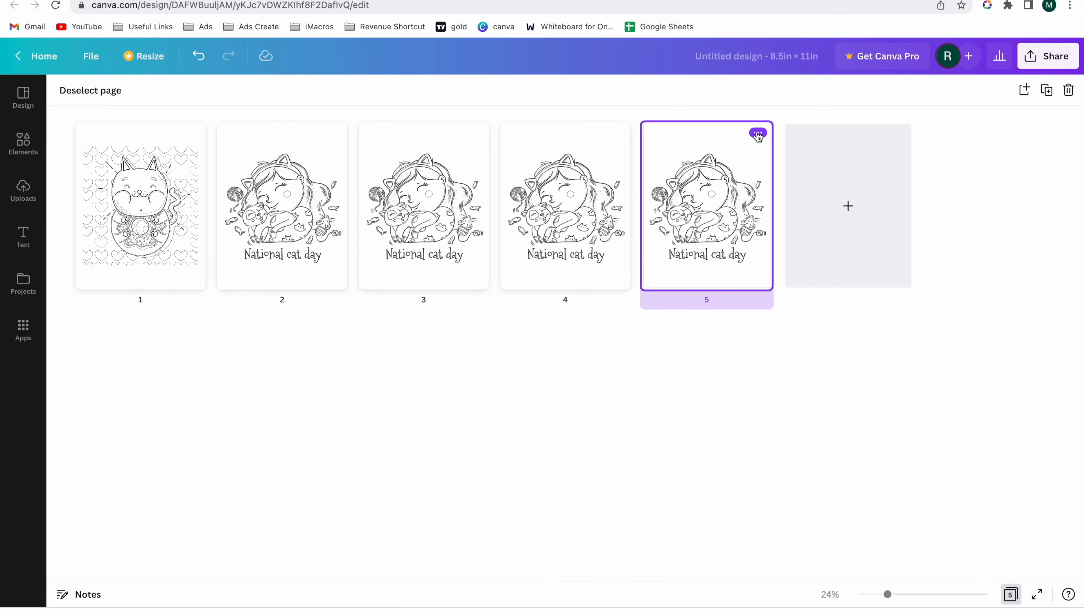
{"action": "left_click", "coordinate": [758, 134]}
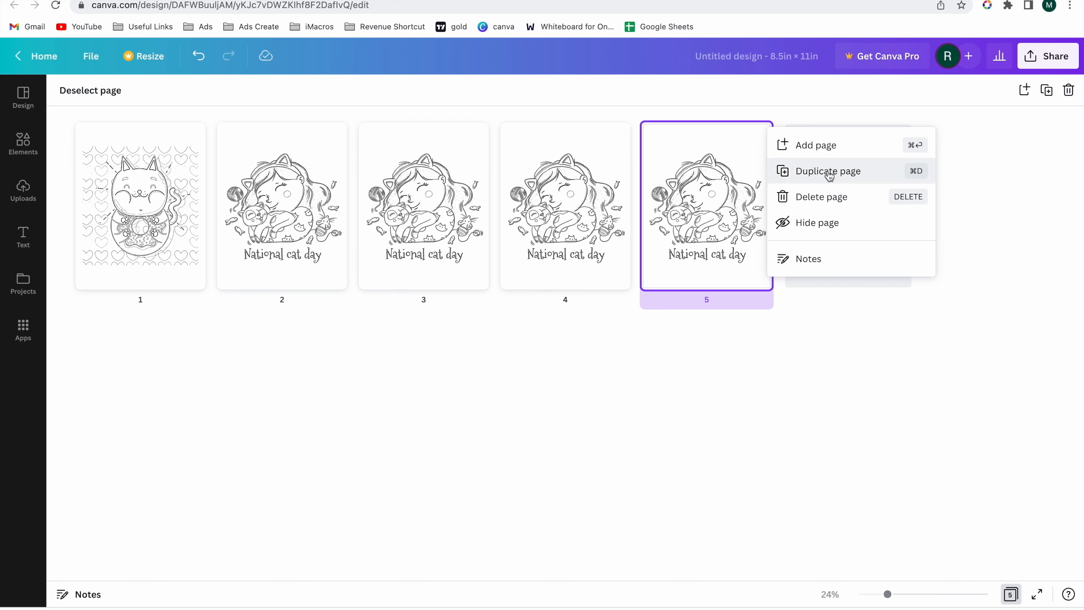
{"action": "left_click", "coordinate": [1050, 95]}
{"action": "left_click", "coordinate": [1051, 96]}
{"action": "left_click", "coordinate": [1052, 96]}
{"action": "left_click", "coordinate": [1053, 97]}
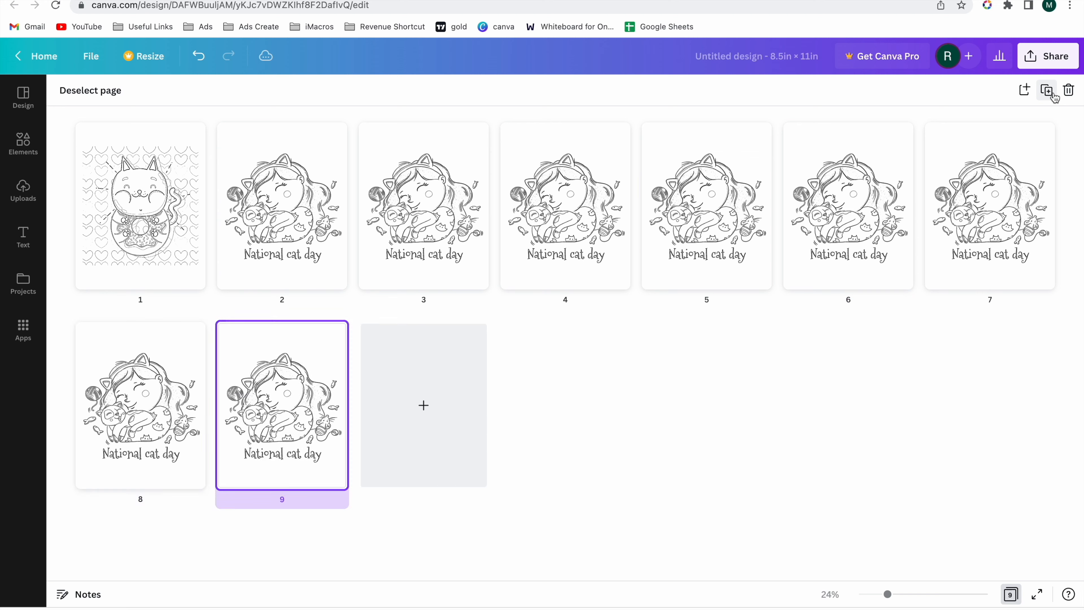
{"action": "double_click", "coordinate": [1052, 95]}
{"action": "triple_click", "coordinate": [1052, 96]}
{"action": "triple_click", "coordinate": [1052, 96]}
{"action": "triple_click", "coordinate": [1052, 95]}
{"action": "triple_click", "coordinate": [1053, 97]}
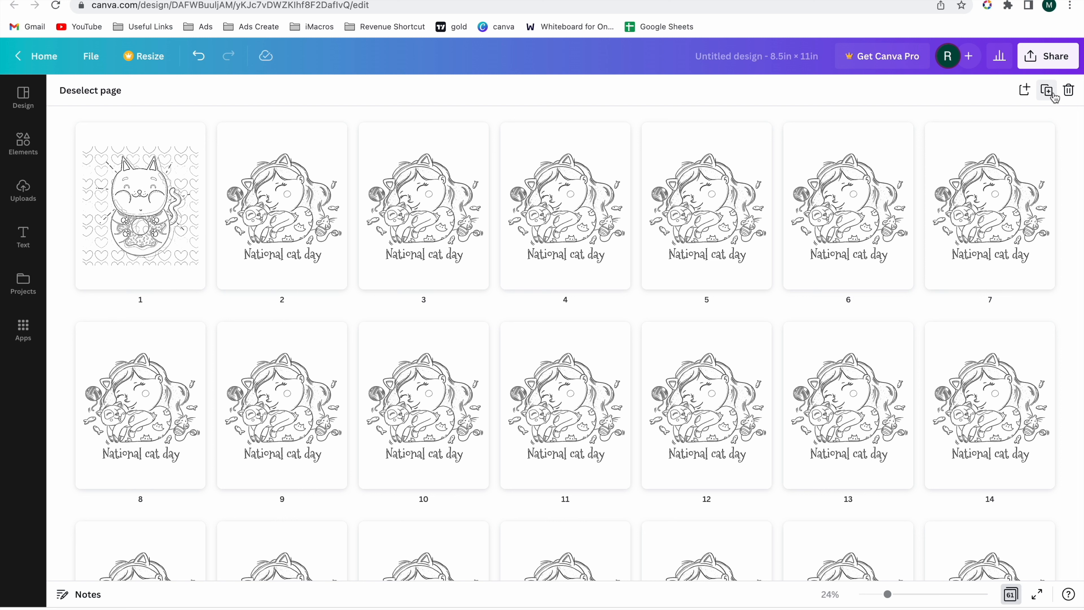
- Download all 61 pages of the coloring book design as a PDF file
{"action": "scroll", "coordinate": [790, 268], "scroll_direction": "down", "scroll_amount": 20}
{"action": "scroll", "coordinate": [790, 268], "scroll_direction": "up", "scroll_amount": 20}
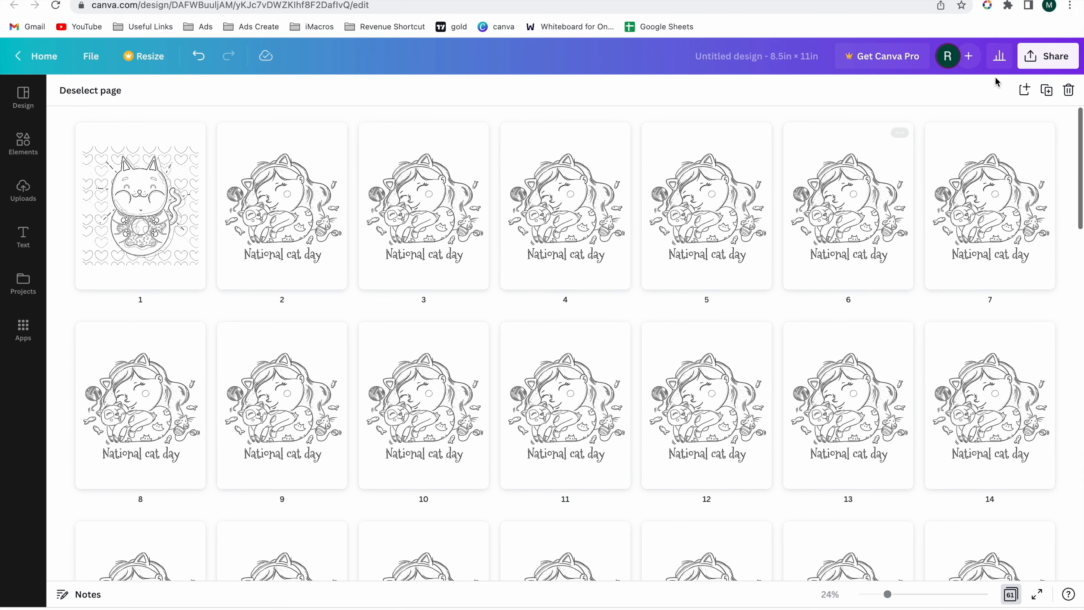
{"action": "left_click", "coordinate": [1041, 56]}
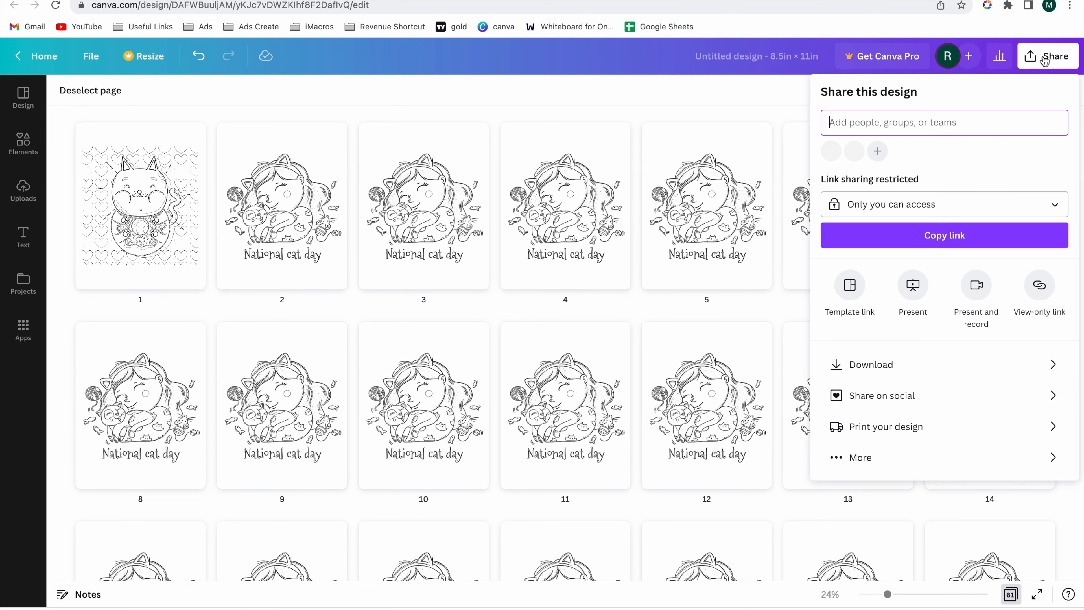
{"action": "left_click", "coordinate": [877, 374]}
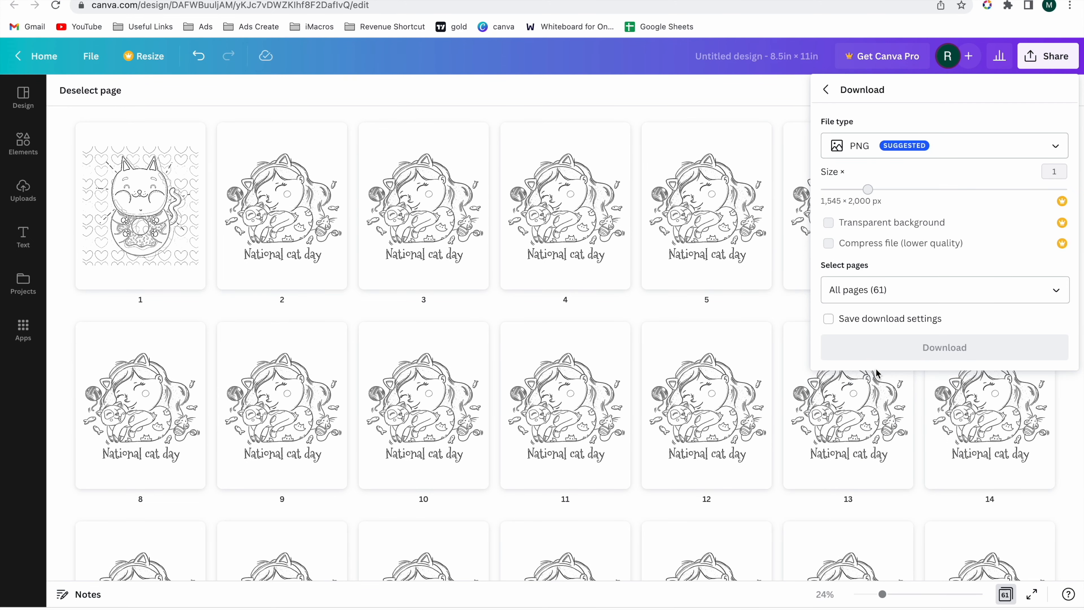
{"action": "left_click", "coordinate": [896, 154]}
{"action": "left_click", "coordinate": [888, 258]}
{"action": "left_click", "coordinate": [955, 297]}
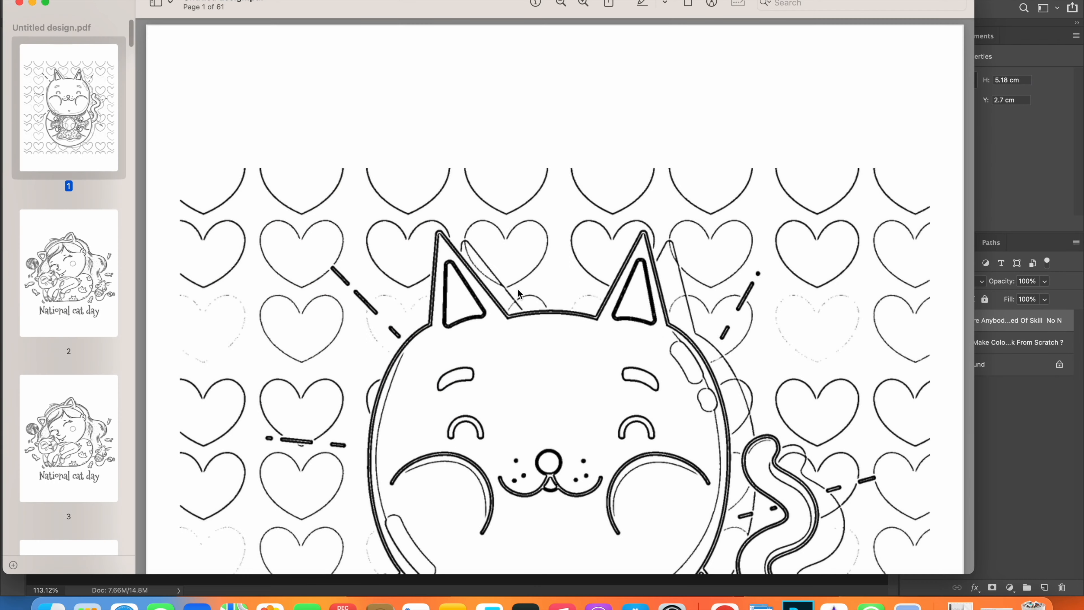
- Switch to the downloaded PDF in Preview and check its page order from the donut cat page through the National cat day pages
{"action": "scroll", "coordinate": [520, 294], "scroll_direction": "down", "scroll_amount": 15}
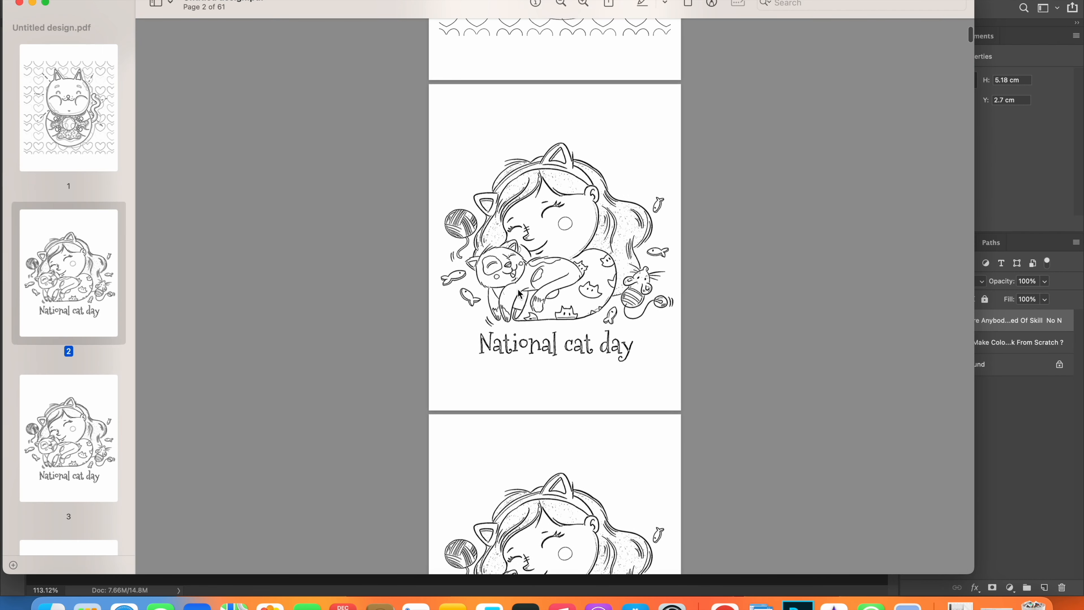
{"action": "scroll", "coordinate": [520, 294], "scroll_direction": "down", "scroll_amount": 20}
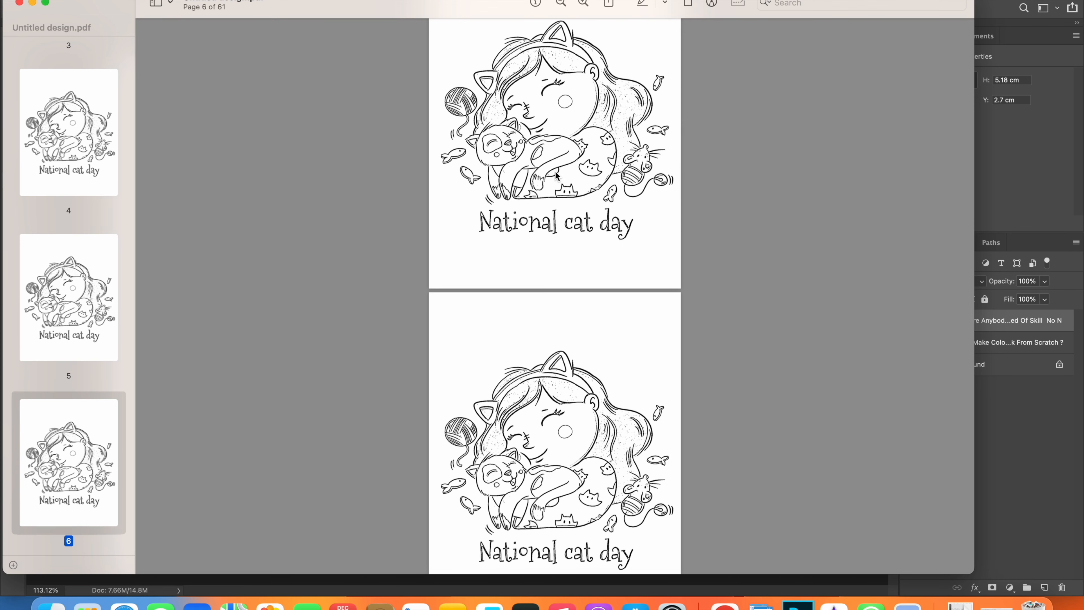
{"action": "scroll", "coordinate": [556, 175], "scroll_direction": "up", "scroll_amount": 15}
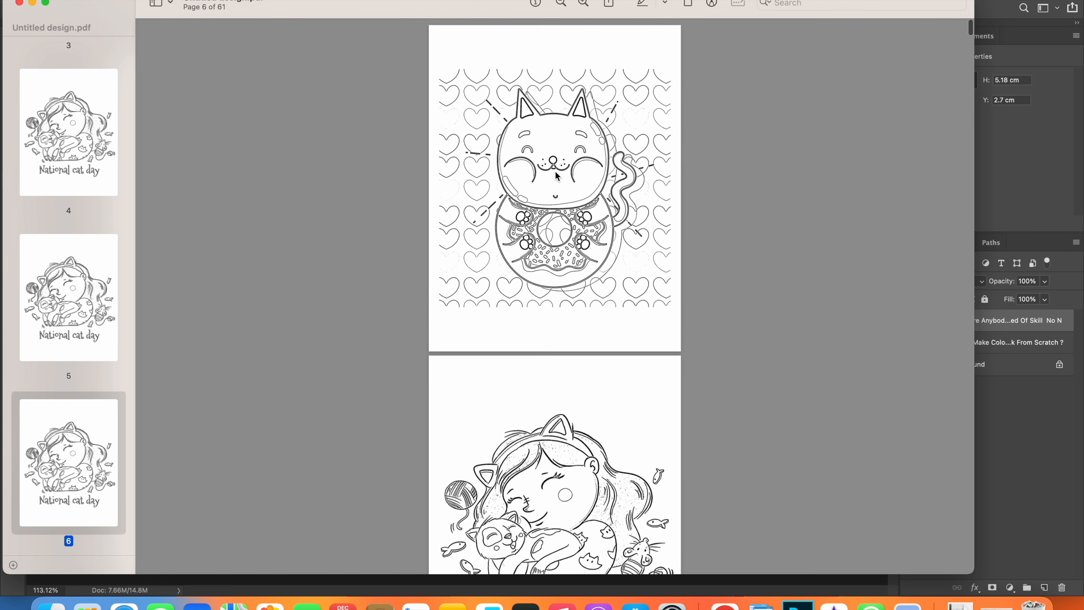
{"action": "scroll", "coordinate": [556, 156], "scroll_direction": "down", "scroll_amount": 20}
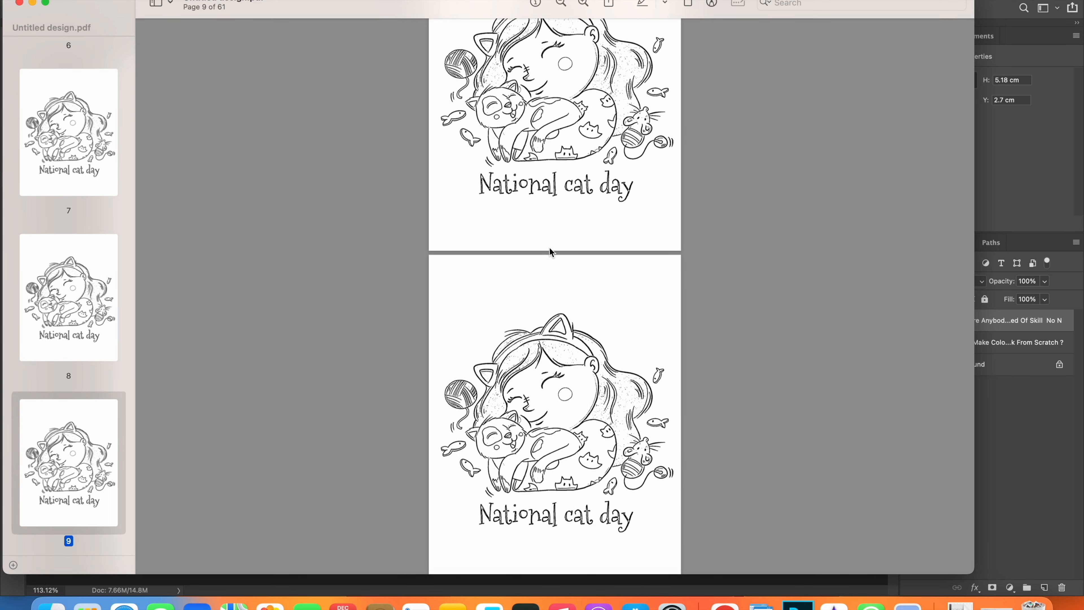
{"action": "scroll", "coordinate": [550, 251], "scroll_direction": "down", "scroll_amount": 20}
{"action": "scroll", "coordinate": [549, 252], "scroll_direction": "down", "scroll_amount": 20}
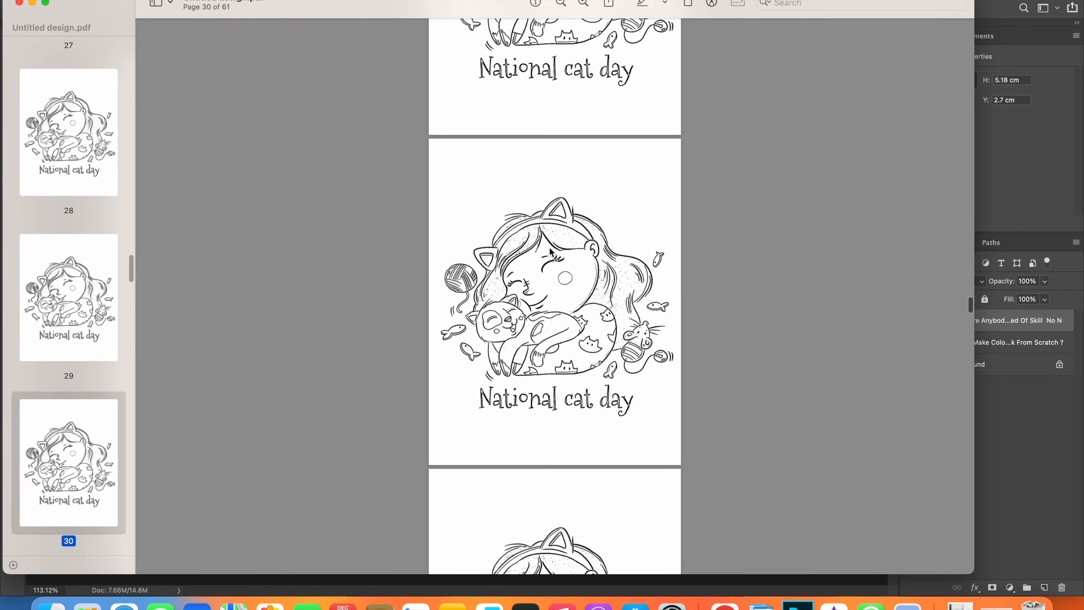
{"action": "scroll", "coordinate": [551, 252], "scroll_direction": "down", "scroll_amount": 15}
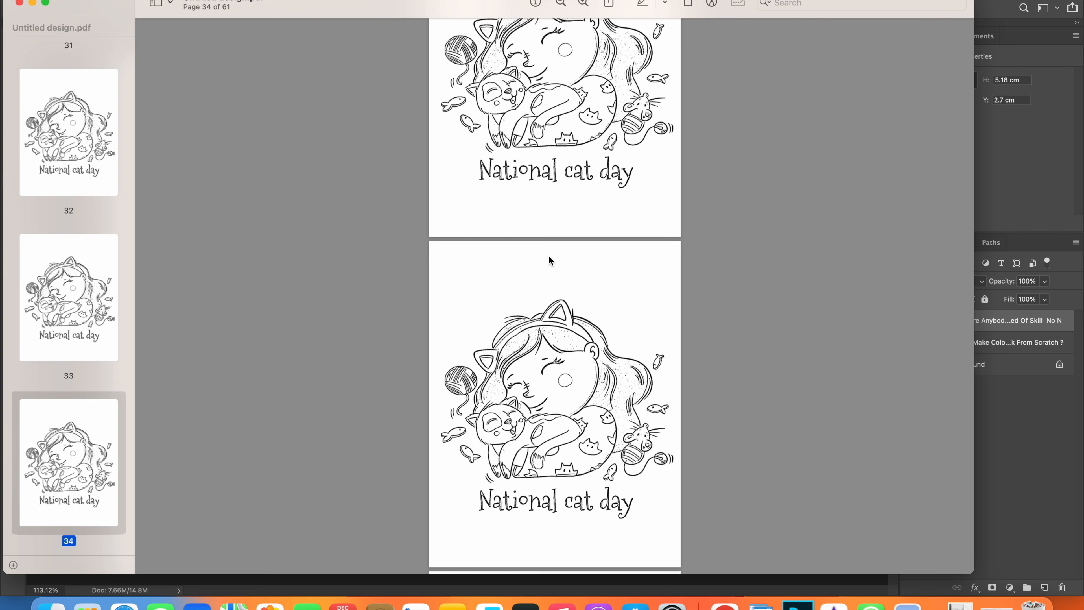
- Examine the line work of the National cat day drawing up close on page 34 and review the pages through page 42
{"action": "scroll", "coordinate": [537, 384], "scroll_direction": "up", "scroll_amount": 5}
{"action": "scroll", "coordinate": [537, 384], "scroll_direction": "down", "scroll_amount": 3}
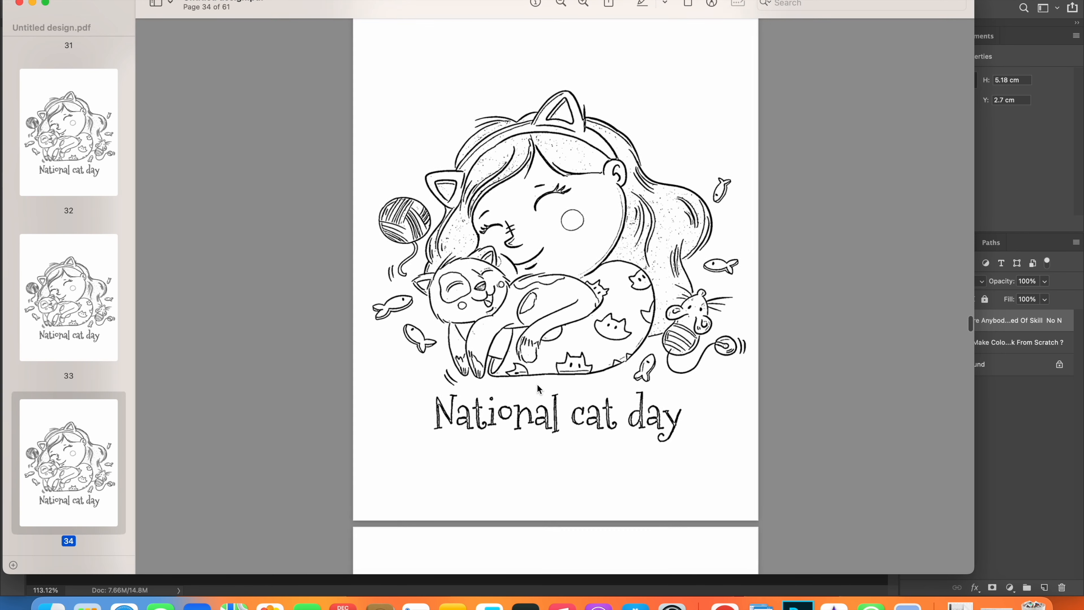
{"action": "scroll", "coordinate": [539, 388], "scroll_direction": "up", "scroll_amount": 5}
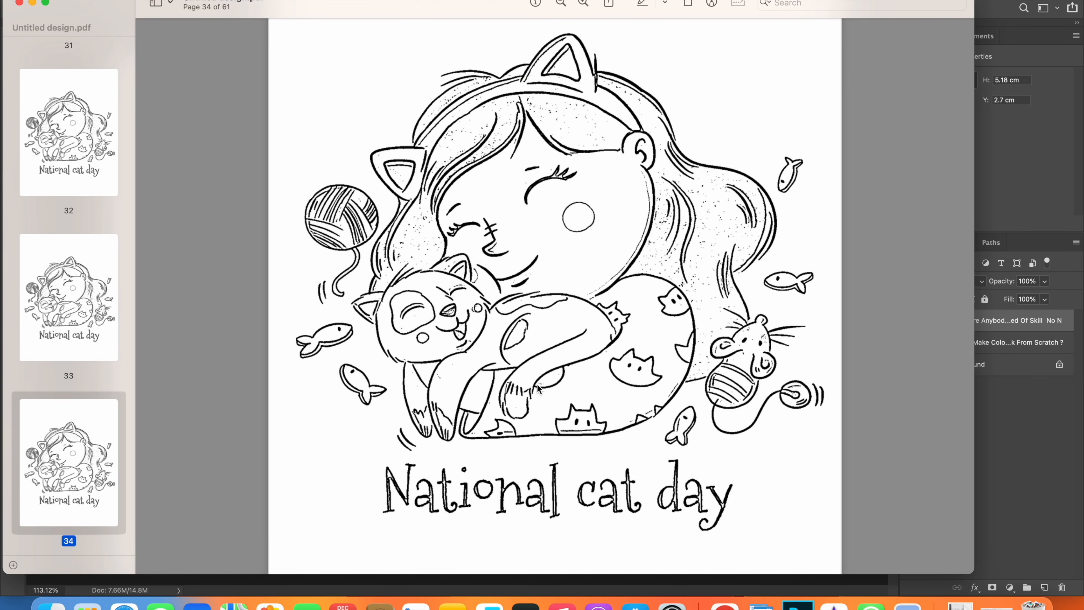
{"action": "scroll", "coordinate": [539, 387], "scroll_direction": "down", "scroll_amount": 5}
{"action": "scroll", "coordinate": [538, 388], "scroll_direction": "down", "scroll_amount": 10}
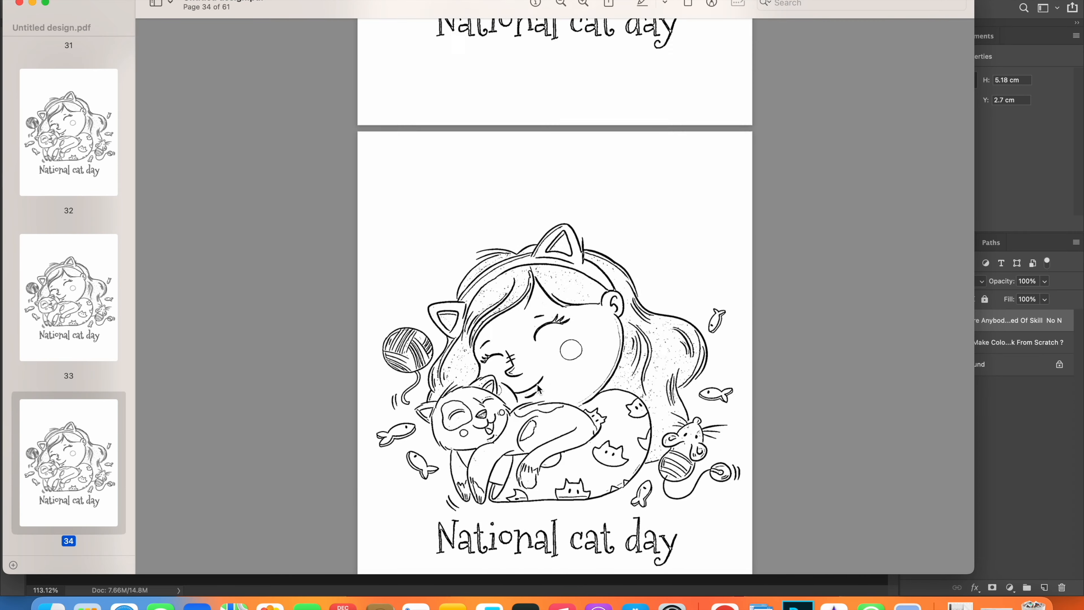
{"action": "scroll", "coordinate": [538, 385], "scroll_direction": "up", "scroll_amount": 2}
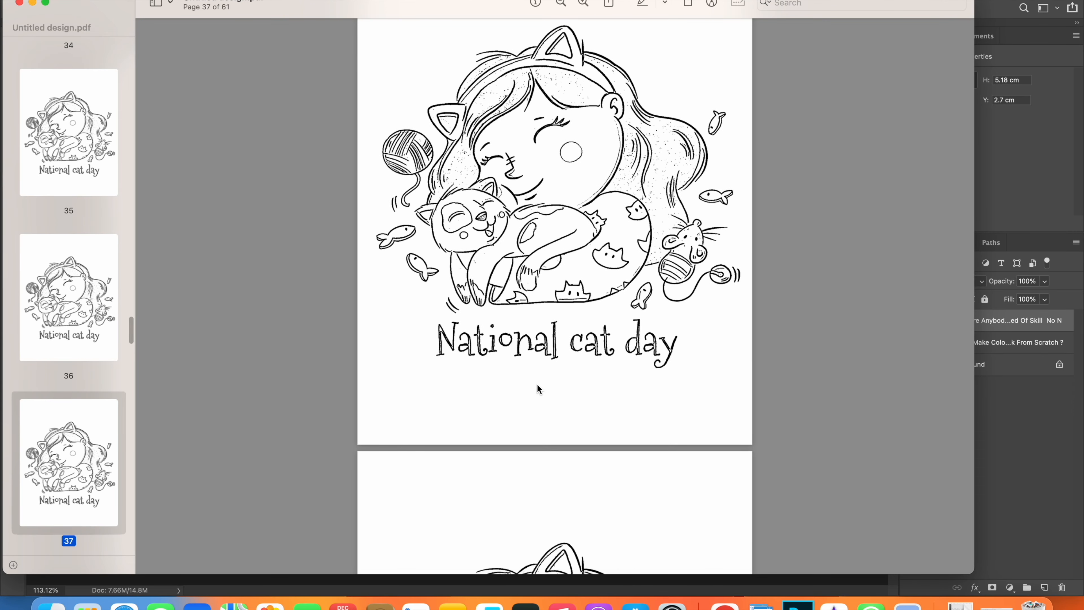
{"action": "scroll", "coordinate": [538, 385], "scroll_direction": "down", "scroll_amount": 15}
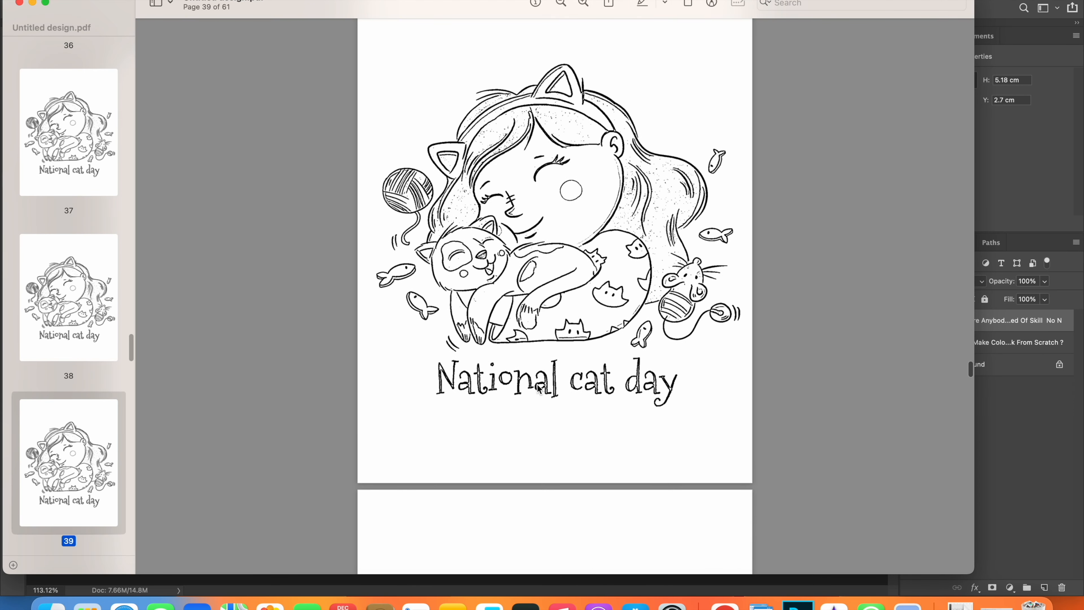
{"action": "scroll", "coordinate": [537, 386], "scroll_direction": "down", "scroll_amount": 12}
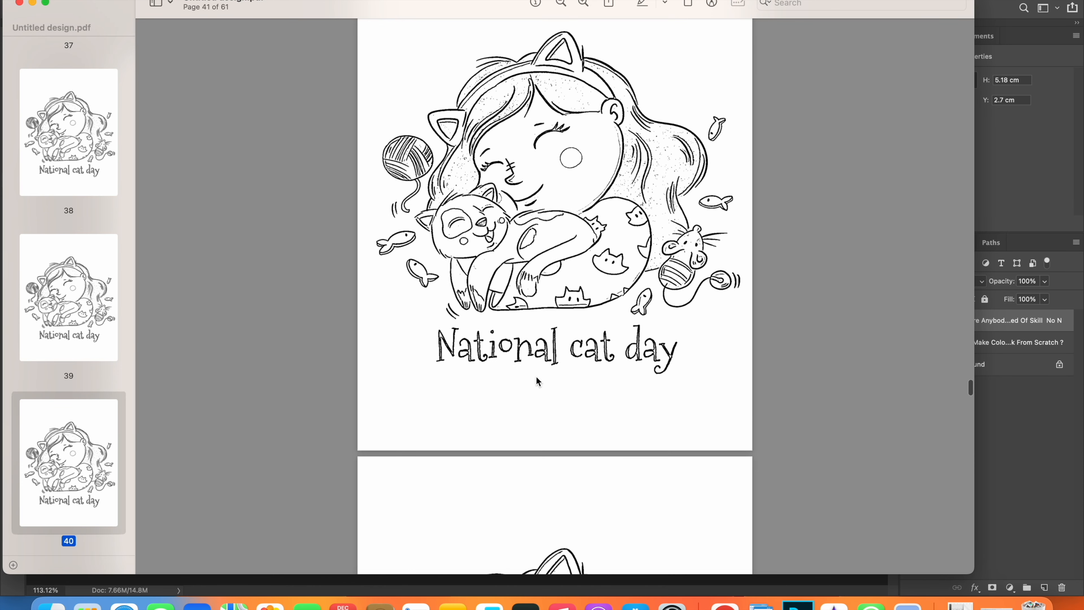
{"action": "scroll", "coordinate": [536, 376], "scroll_direction": "down", "scroll_amount": 8}
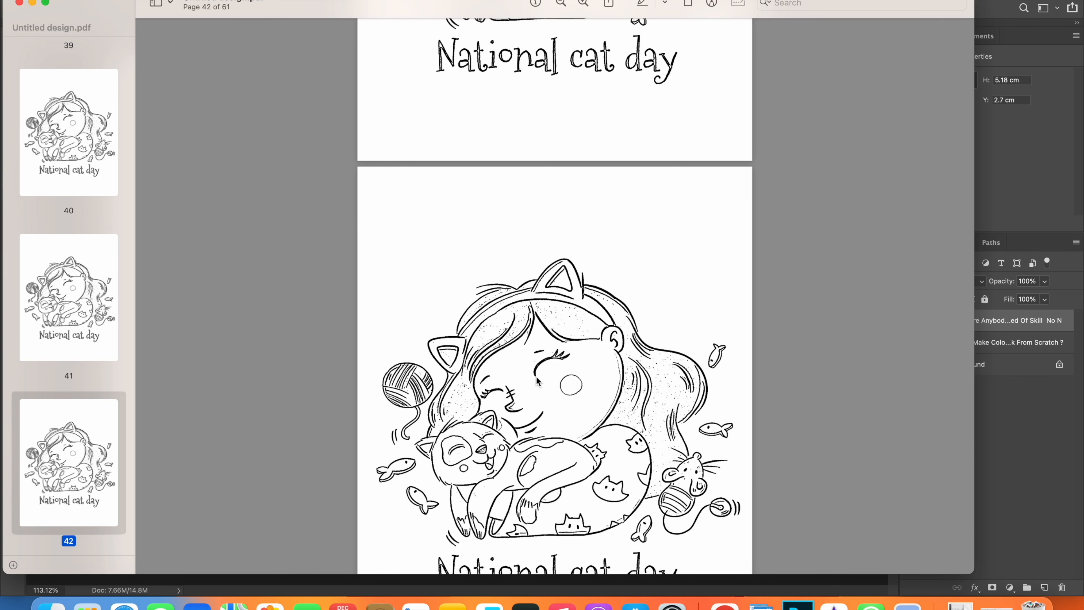
{"action": "scroll", "coordinate": [537, 380], "scroll_direction": "down", "scroll_amount": 2}
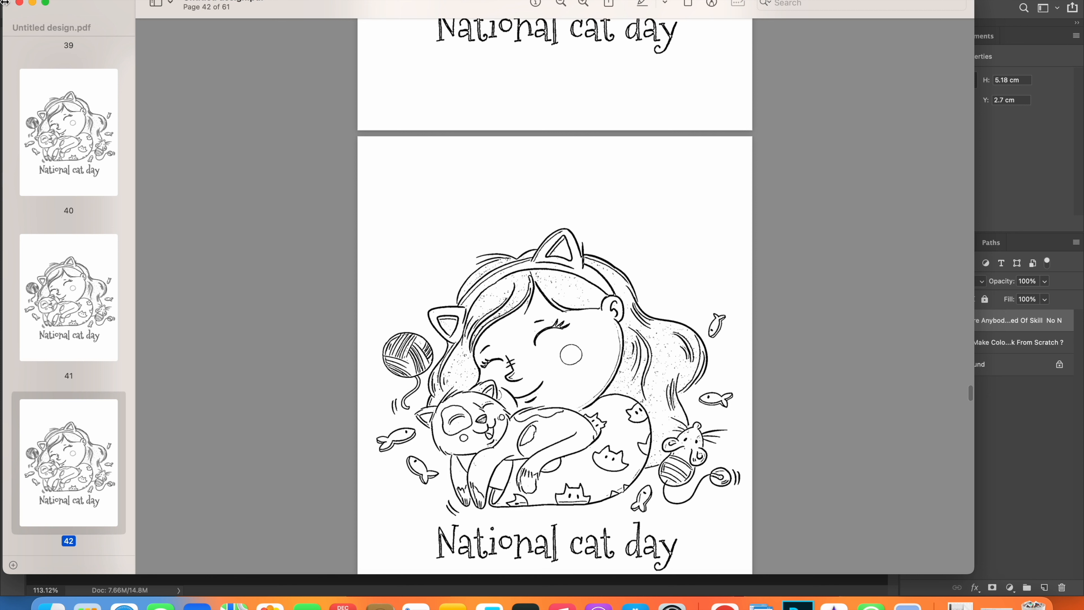